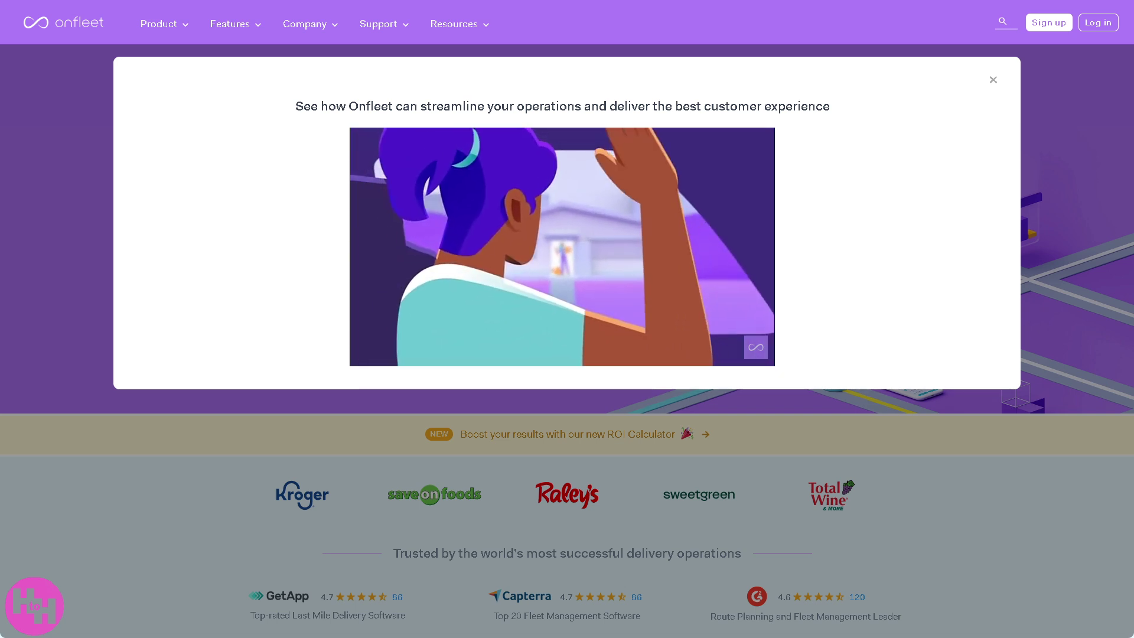
- Close the promotional video on the Onfleet homepage and start the free trial
key(Escape)
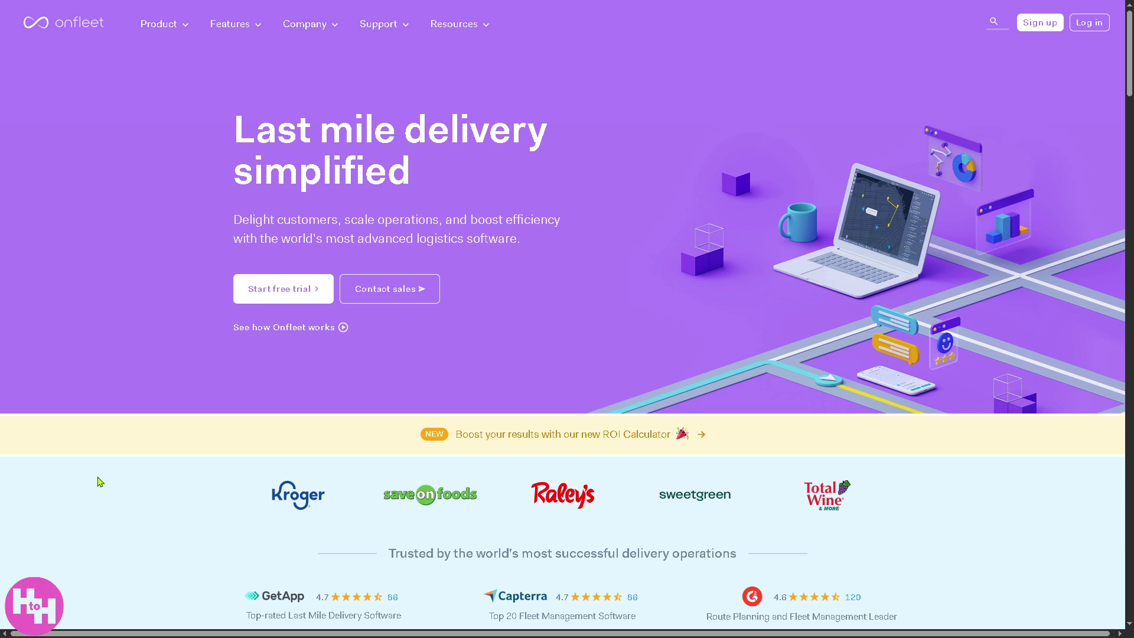
key(F11)
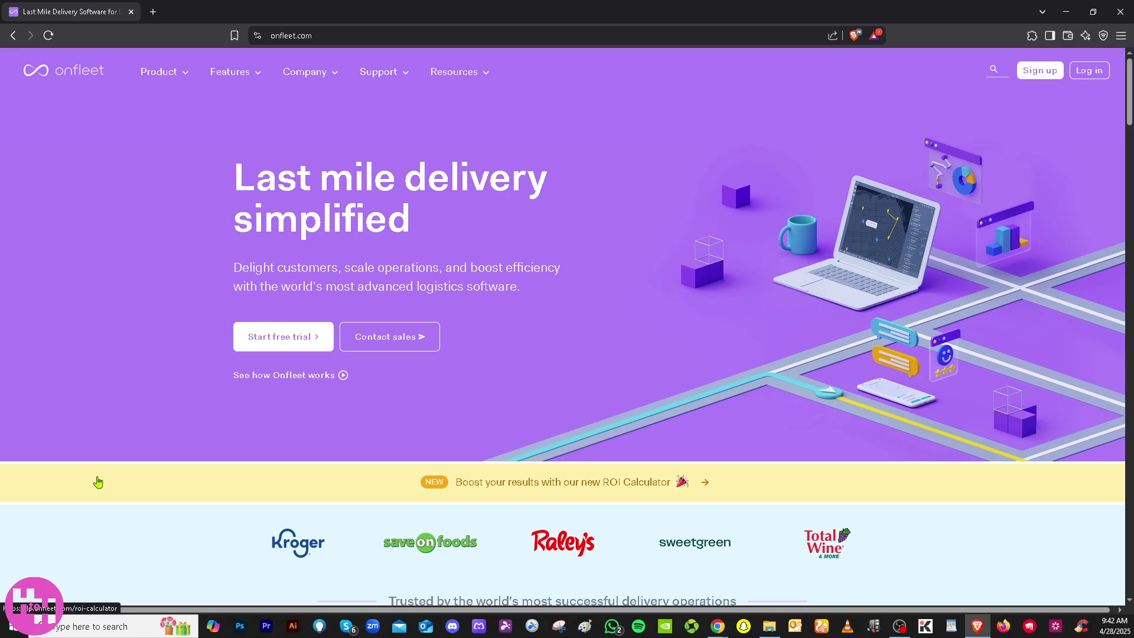
key(F11)
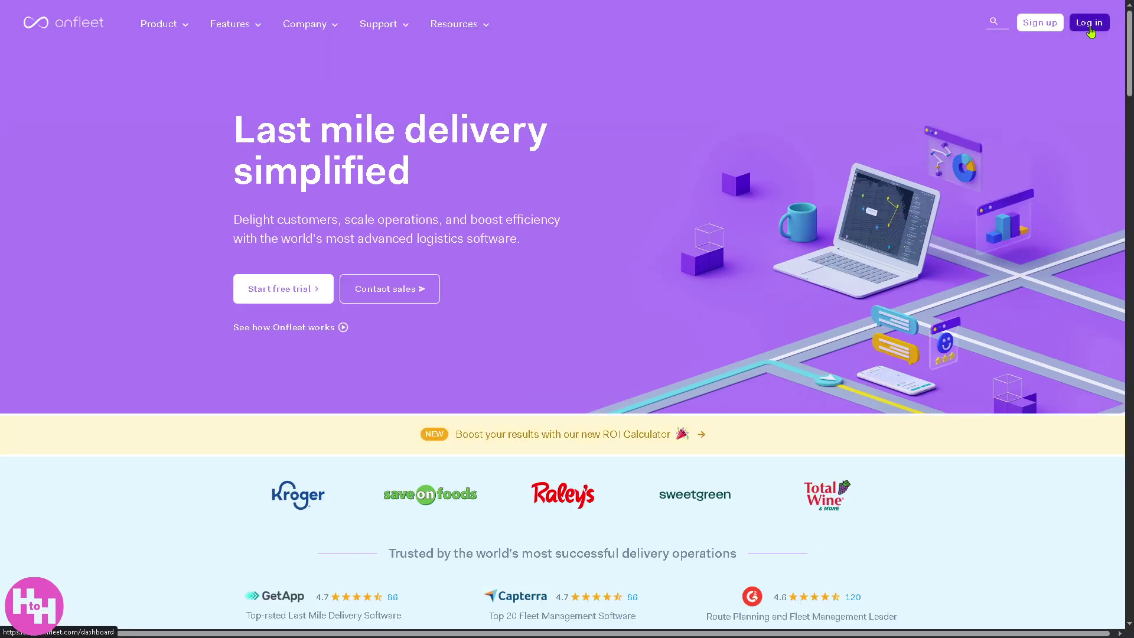
click(283, 300)
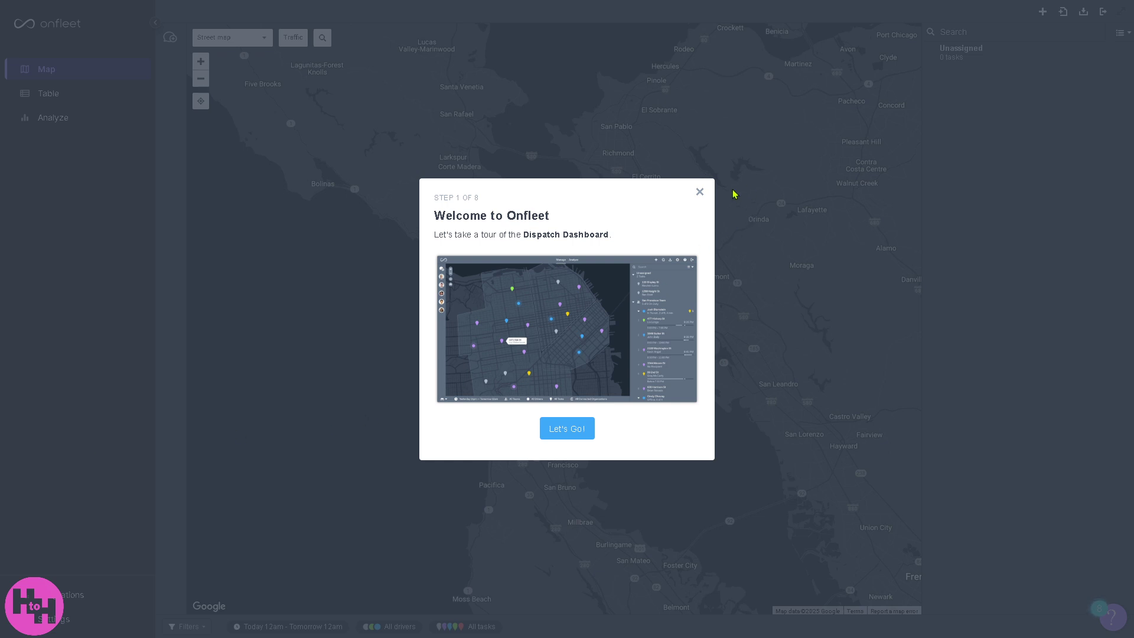
- Dismiss the welcome tour, read the announcement about the new delivery capabilities, and close both announcements
click(700, 192)
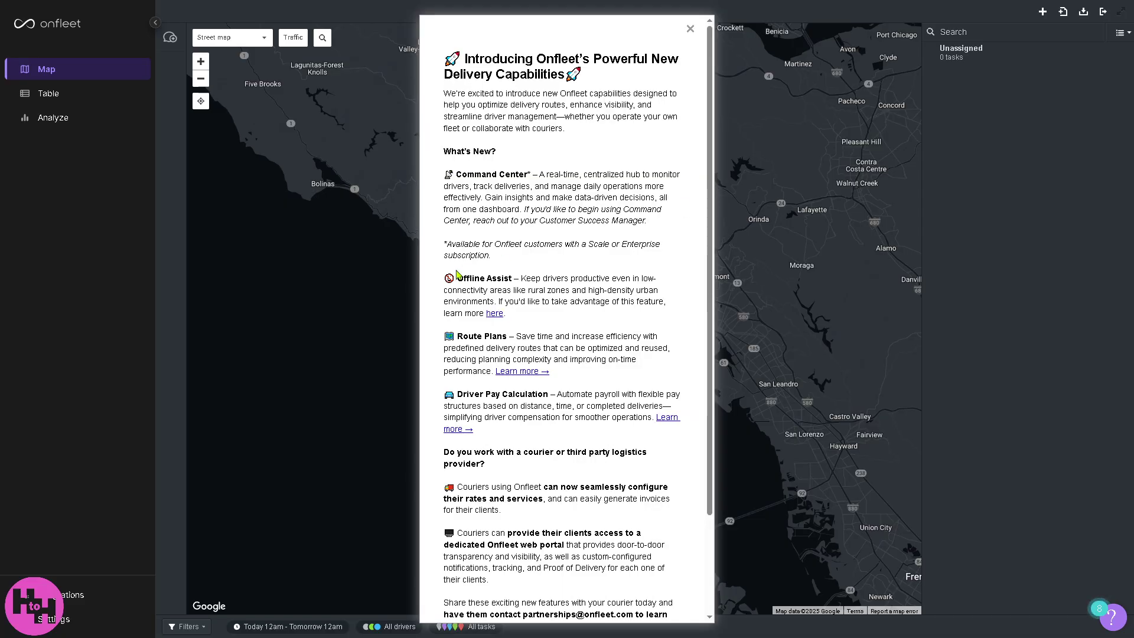
scroll(555, 284, down, 2)
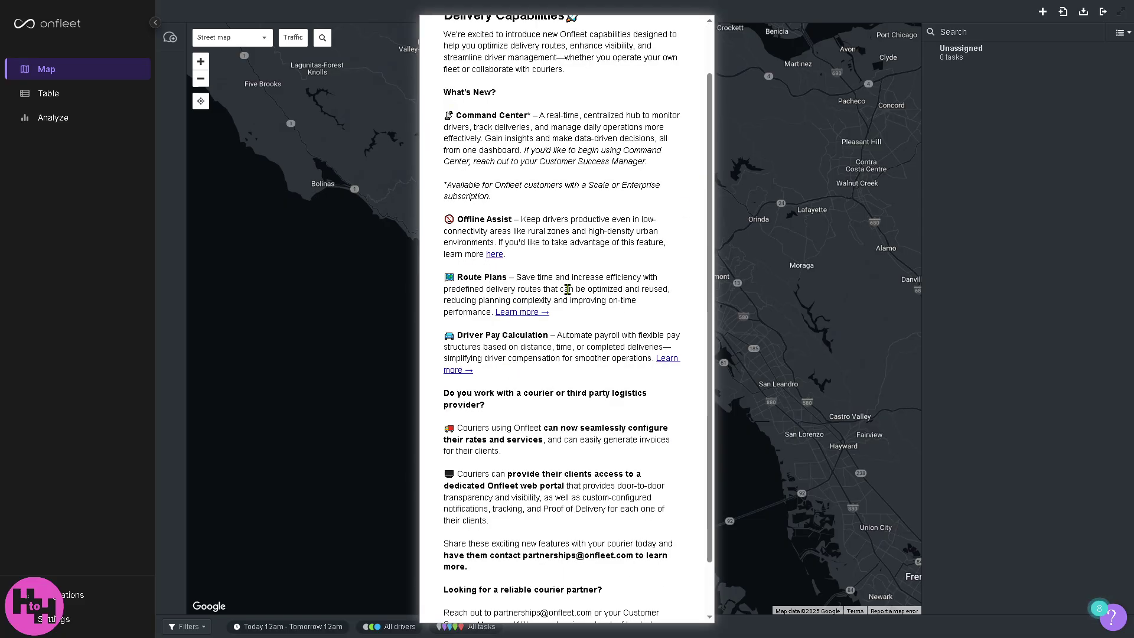
scroll(578, 313, down, 2)
scroll(578, 313, up, 2)
scroll(581, 322, down, 2)
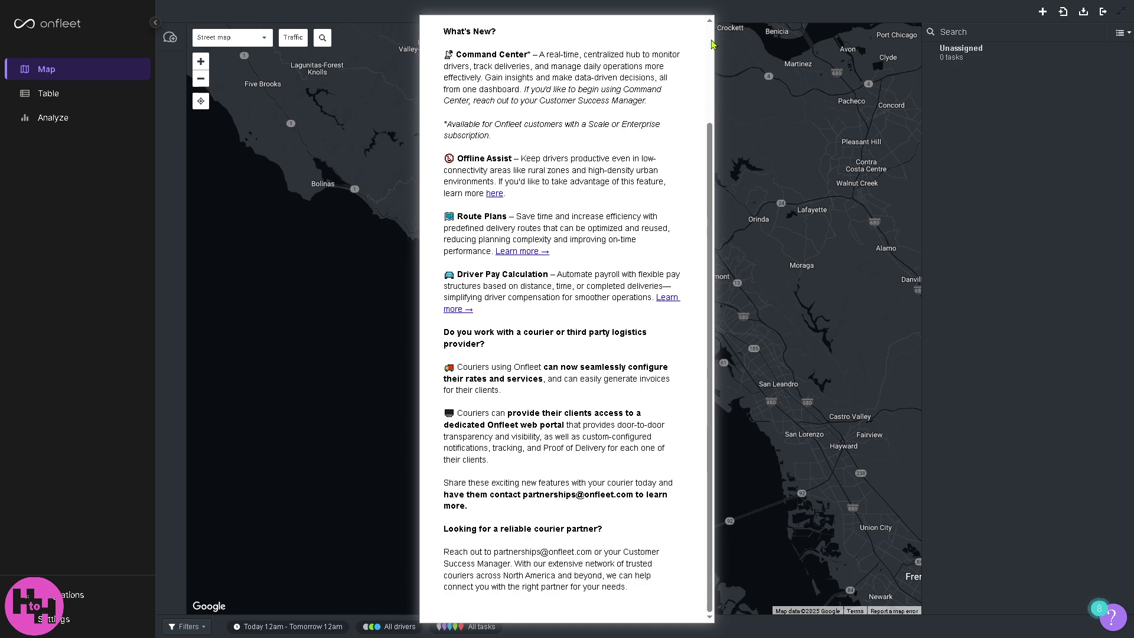
scroll(706, 70, up, 2)
scroll(687, 44, up, 2)
scroll(689, 41, down, 2)
scroll(692, 38, up, 2)
click(690, 28)
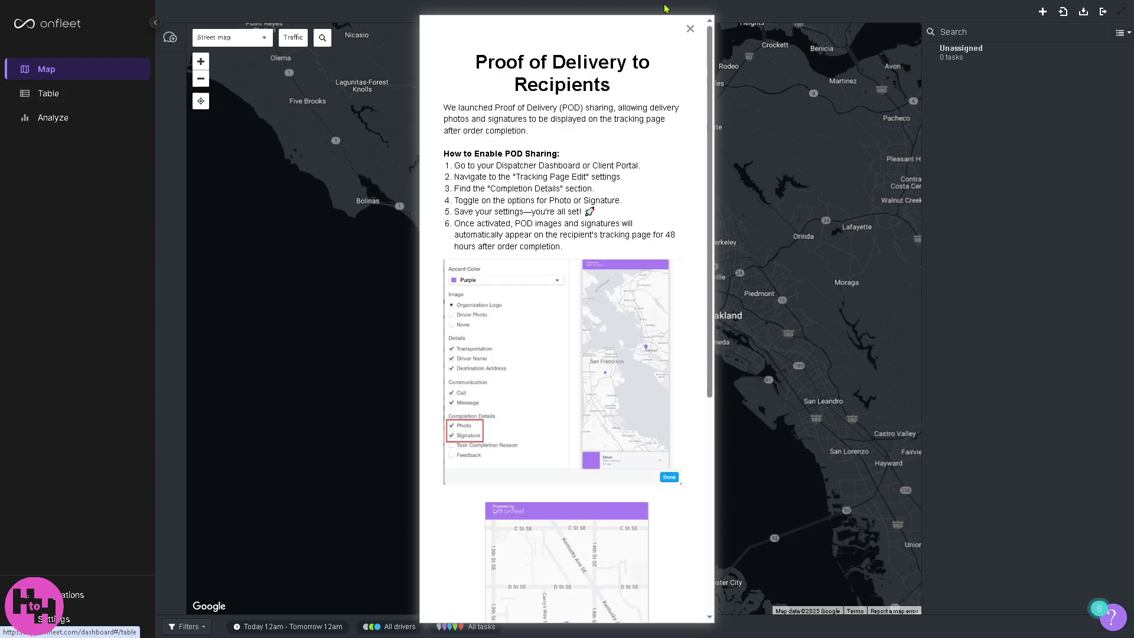
click(689, 28)
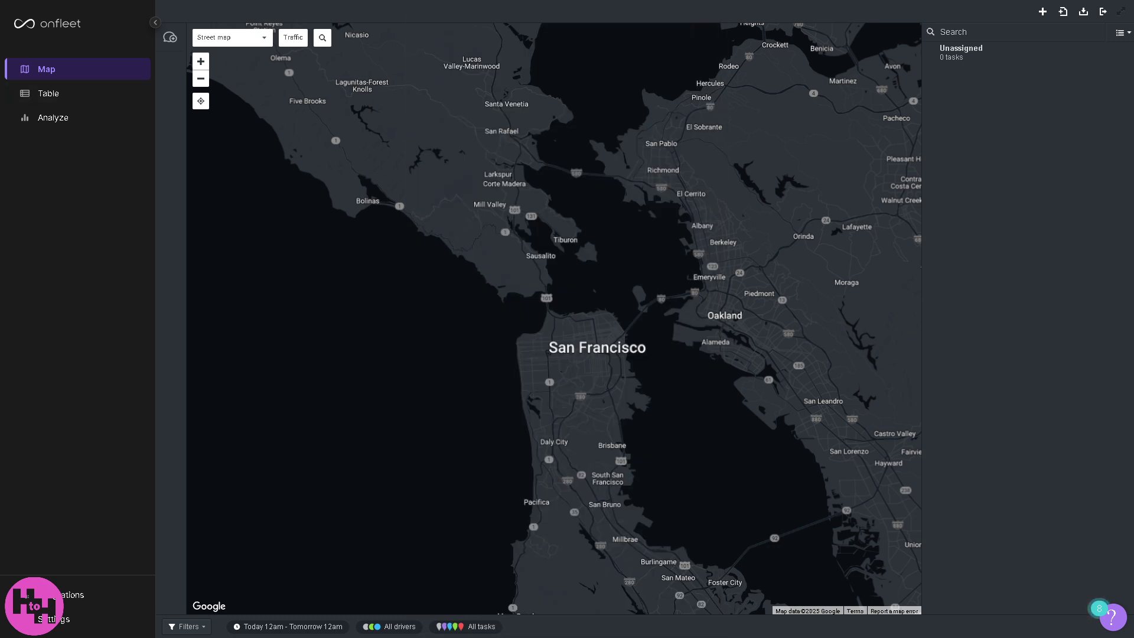
- Set the dashboard map type to Street map with POIs
drag(526, 222, 236, 337)
drag(593, 258, 327, 374)
drag(414, 195, 509, 240)
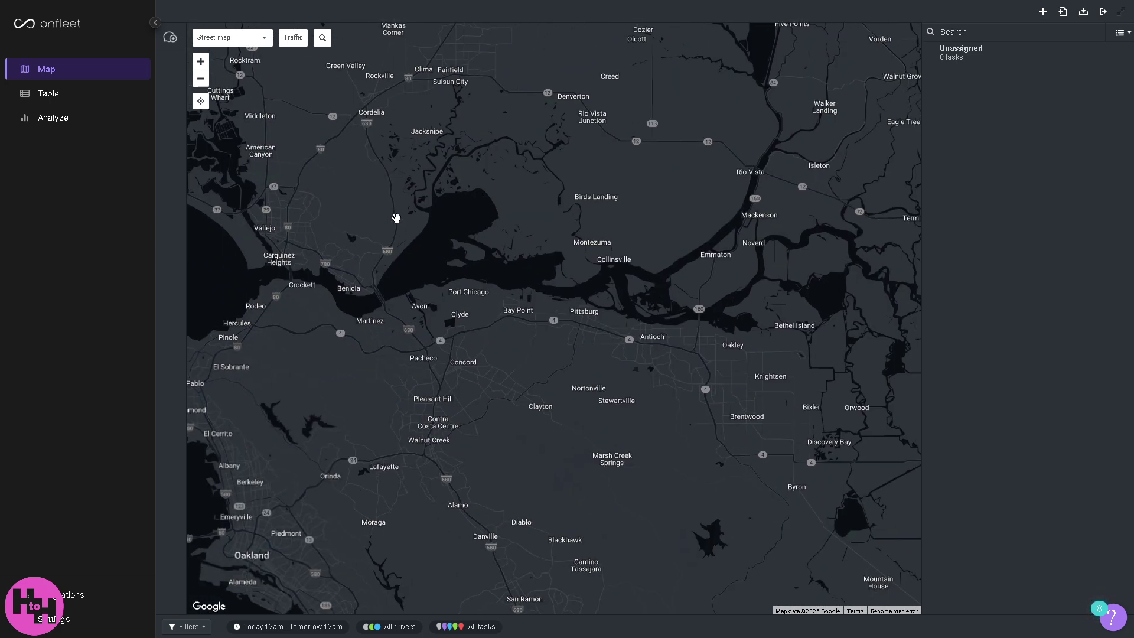
click(263, 39)
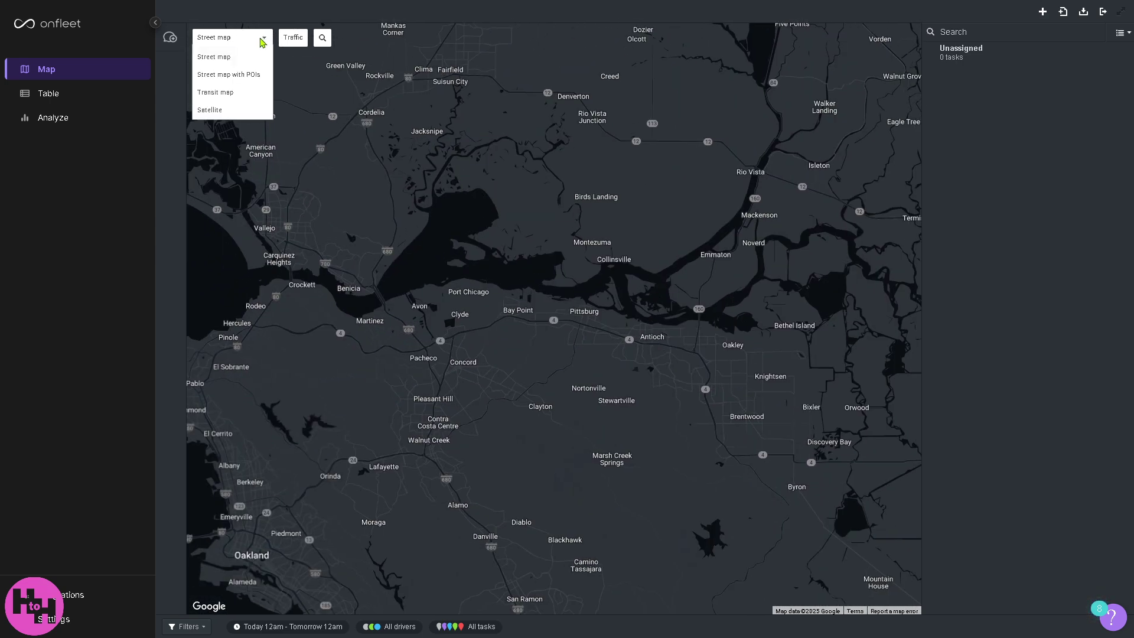
click(246, 76)
scroll(491, 202, up, 2)
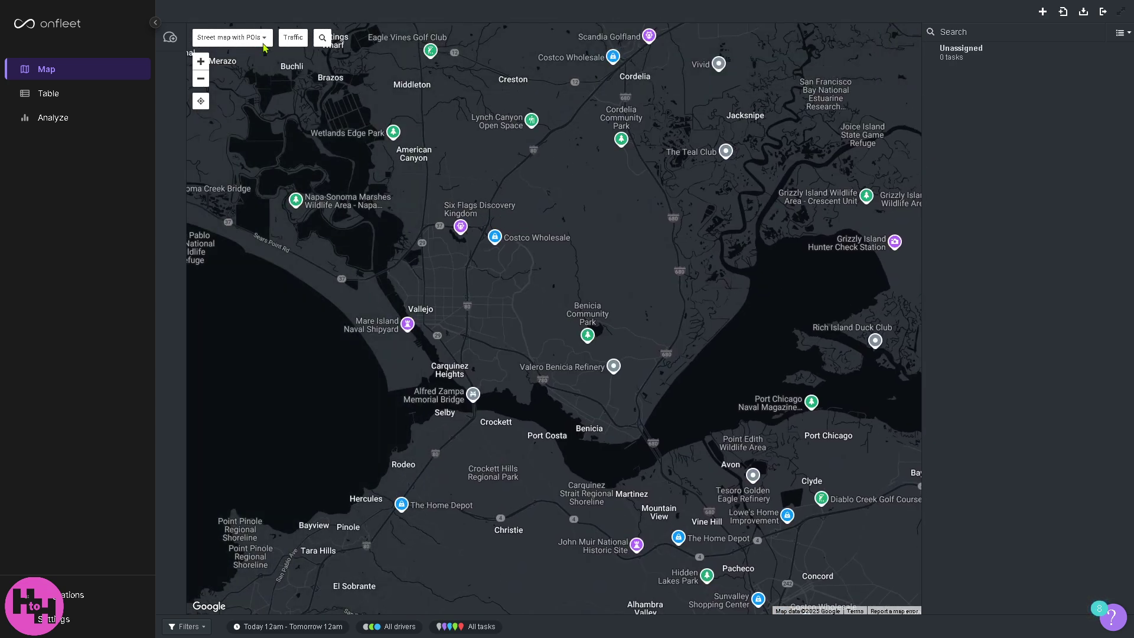
- Change the dashboard map type to Transit map
click(265, 41)
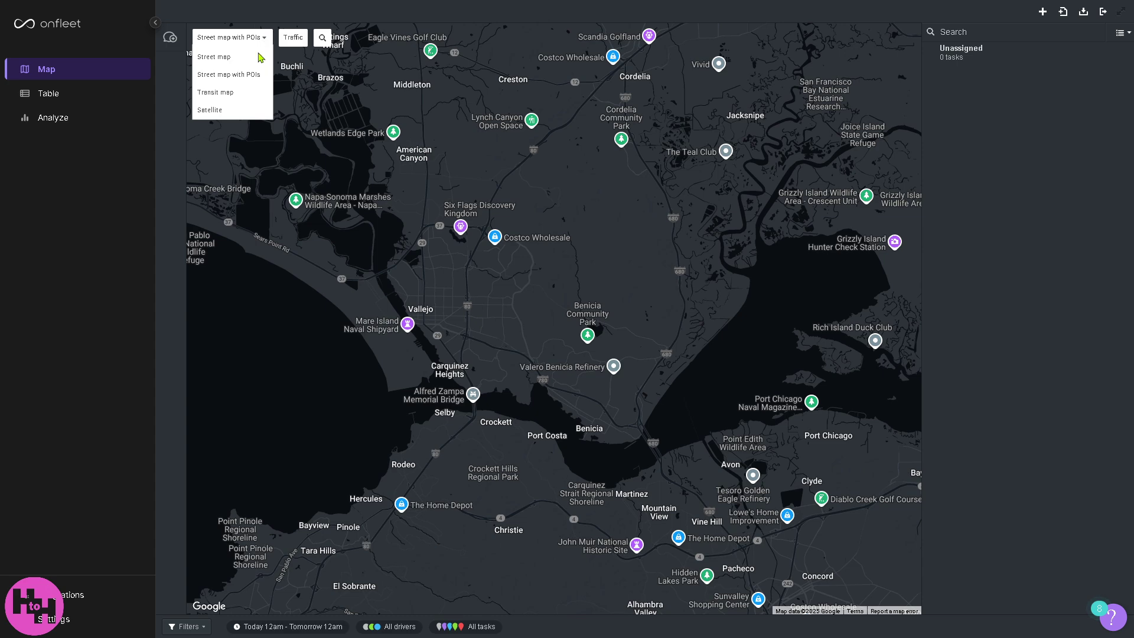
click(242, 101)
drag(453, 219, 644, 367)
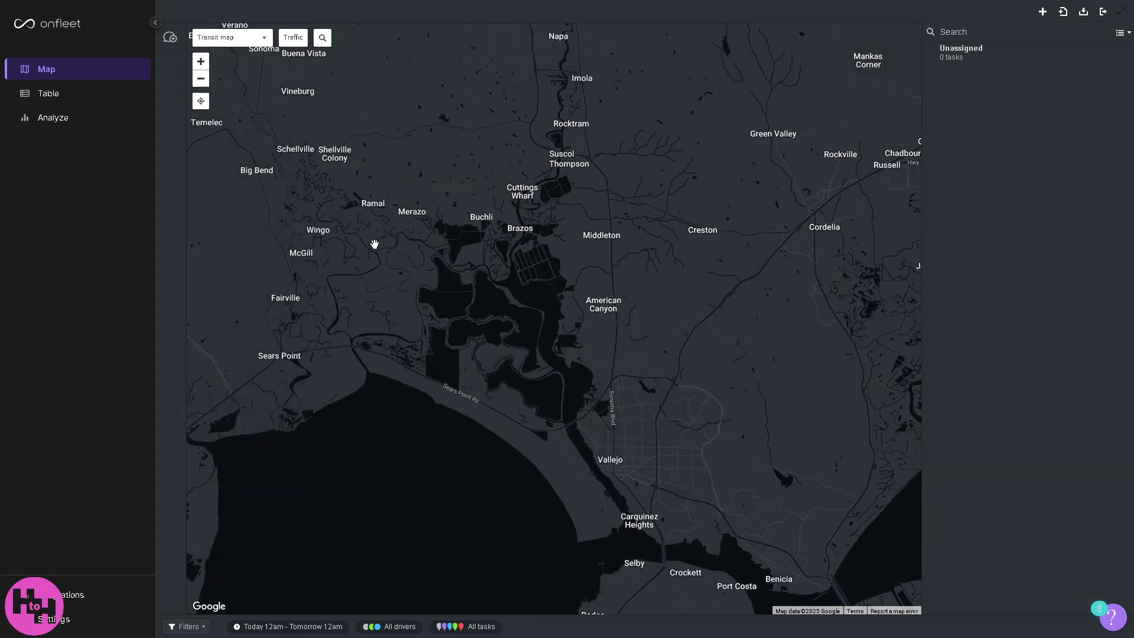
- Change the dashboard map type to Satellite
click(260, 41)
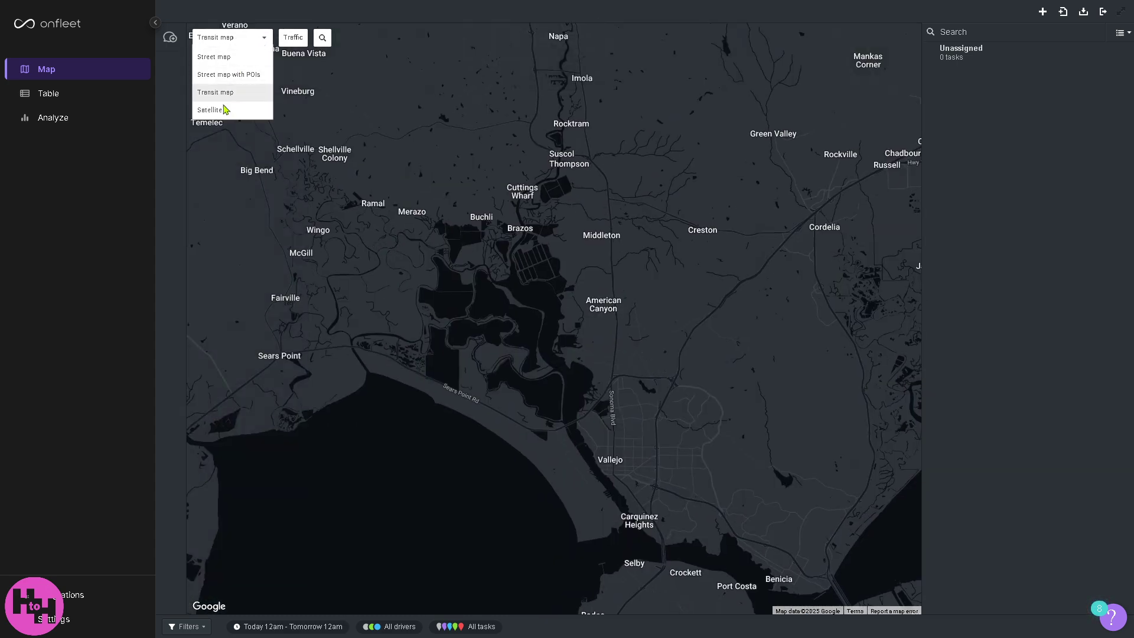
click(219, 110)
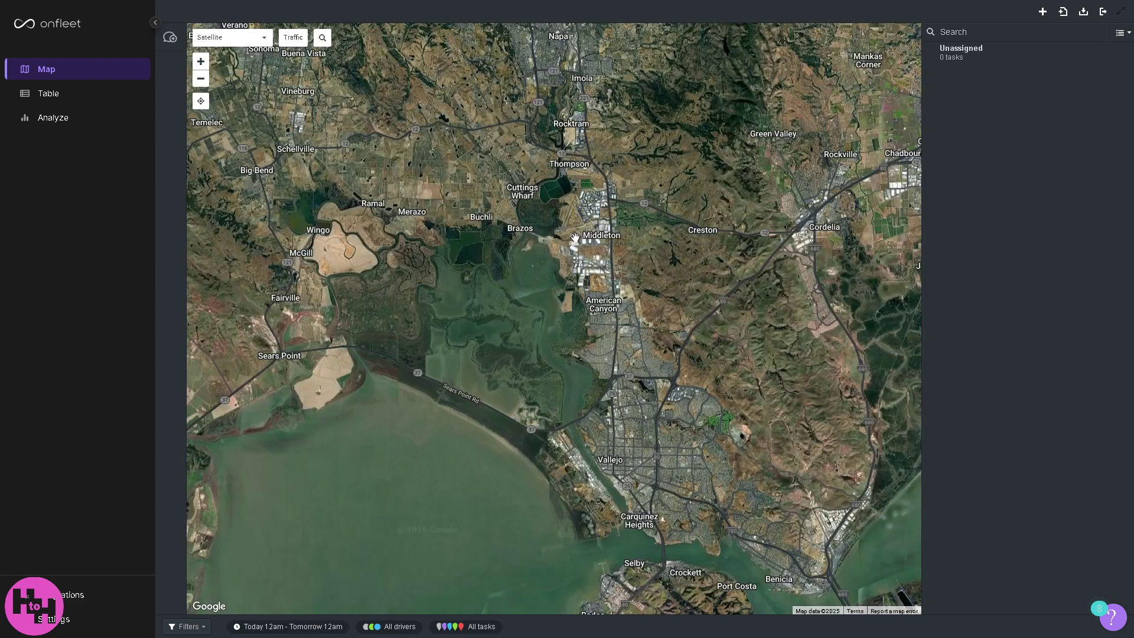
scroll(575, 238, down, 1)
scroll(571, 242, up, 1)
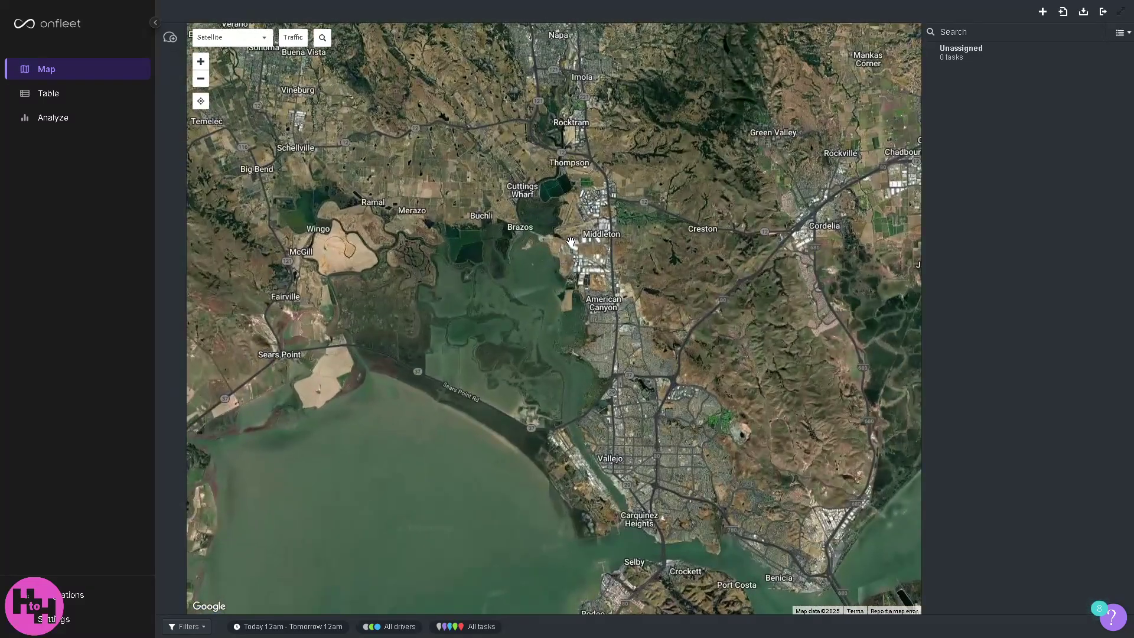
drag(597, 128, 593, 324)
- Turn on the traffic layer on the satellite map and examine the road traffic in the area
click(299, 45)
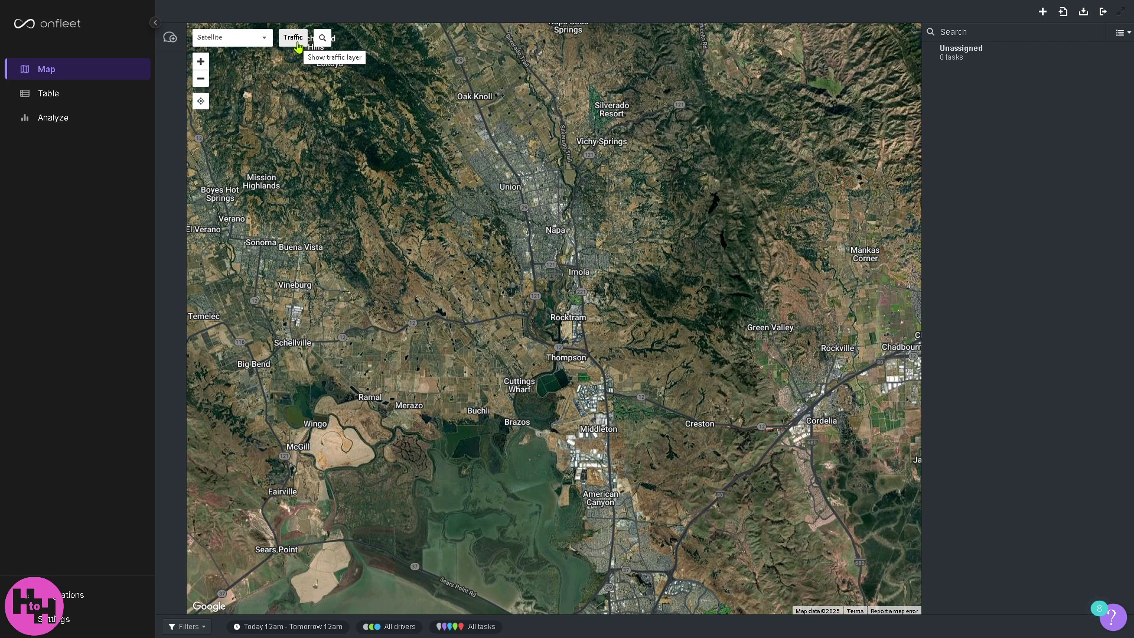
drag(591, 110, 469, 273)
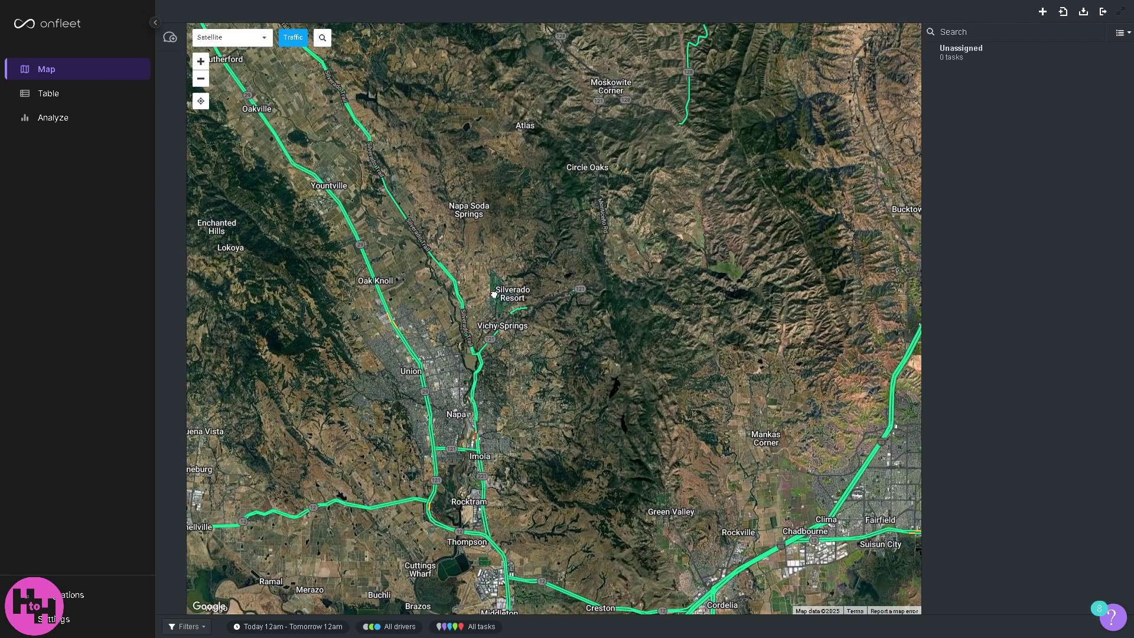
drag(534, 185, 352, 276)
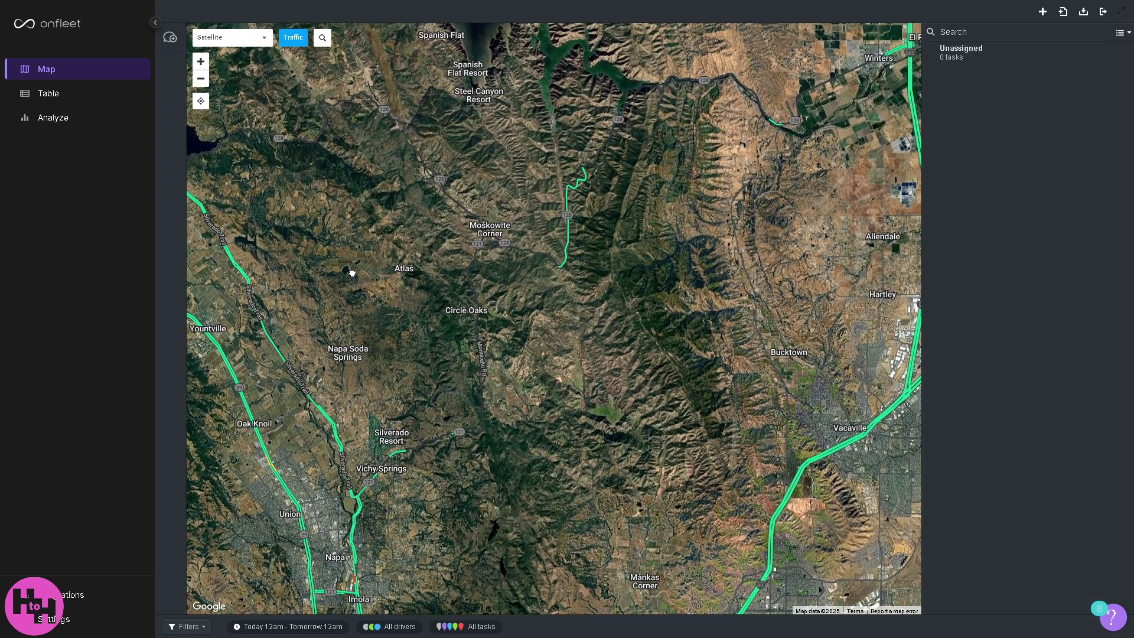
drag(498, 167, 653, 383)
drag(522, 197, 564, 209)
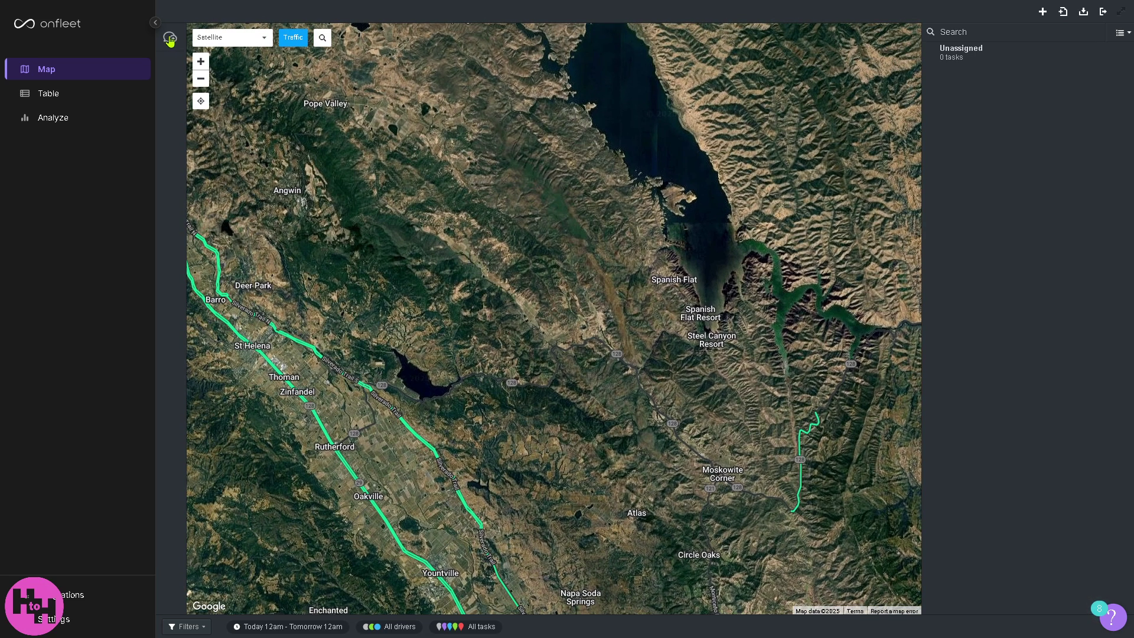
- View the new conversation panel with its contact search, and close it
click(170, 39)
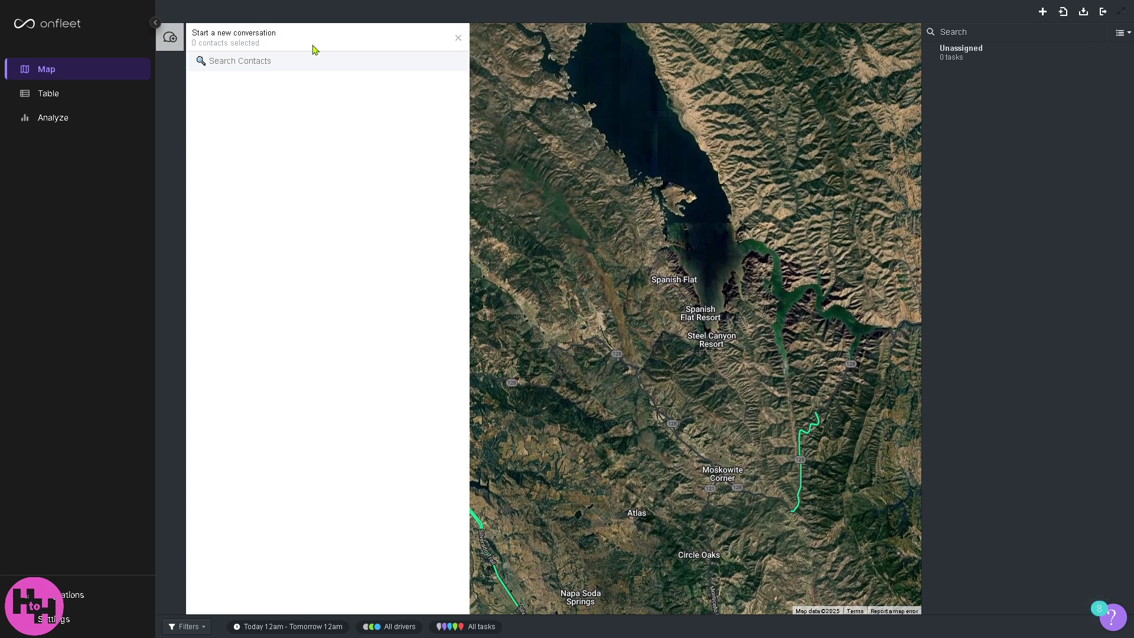
click(252, 62)
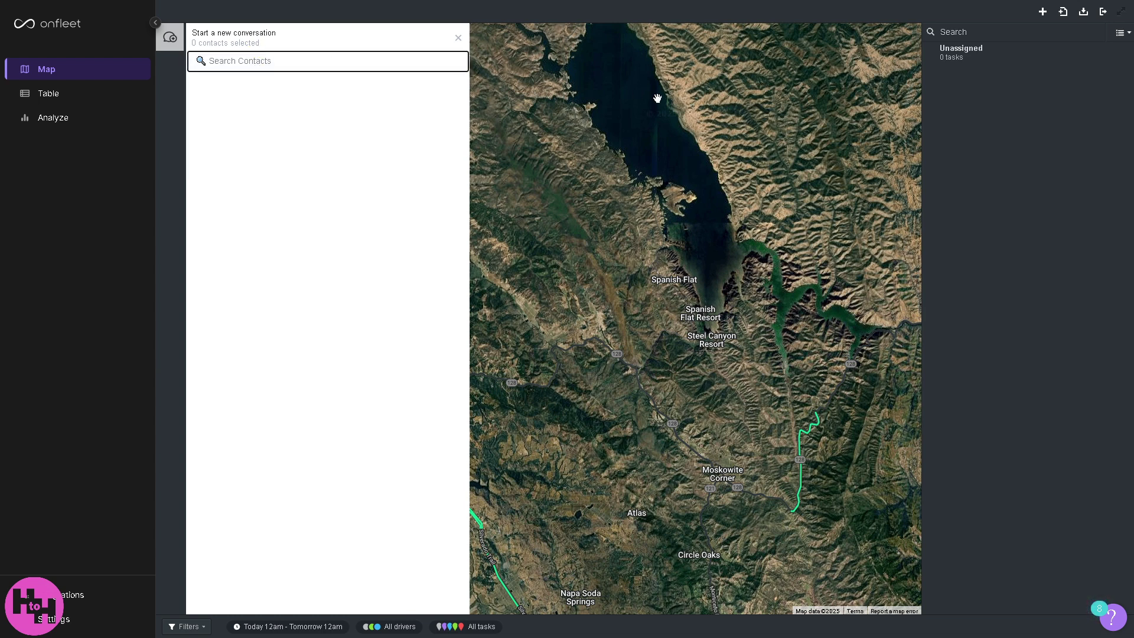
click(458, 39)
- Start a new task and enter "How to use ONFLEET" as its task details
click(1043, 13)
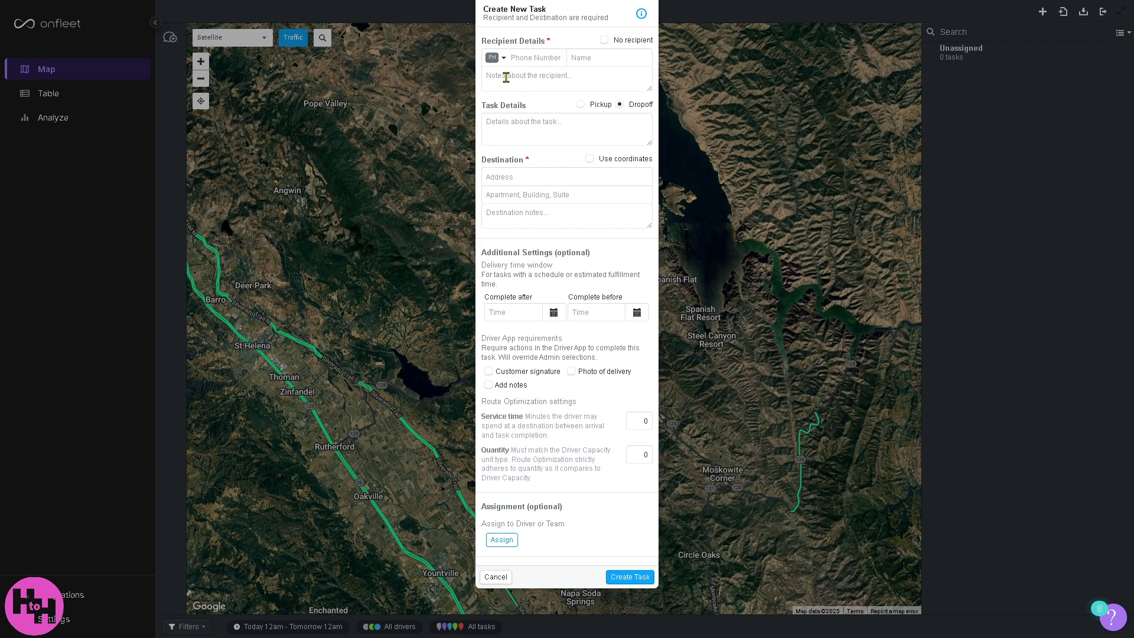
click(532, 78)
click(544, 129)
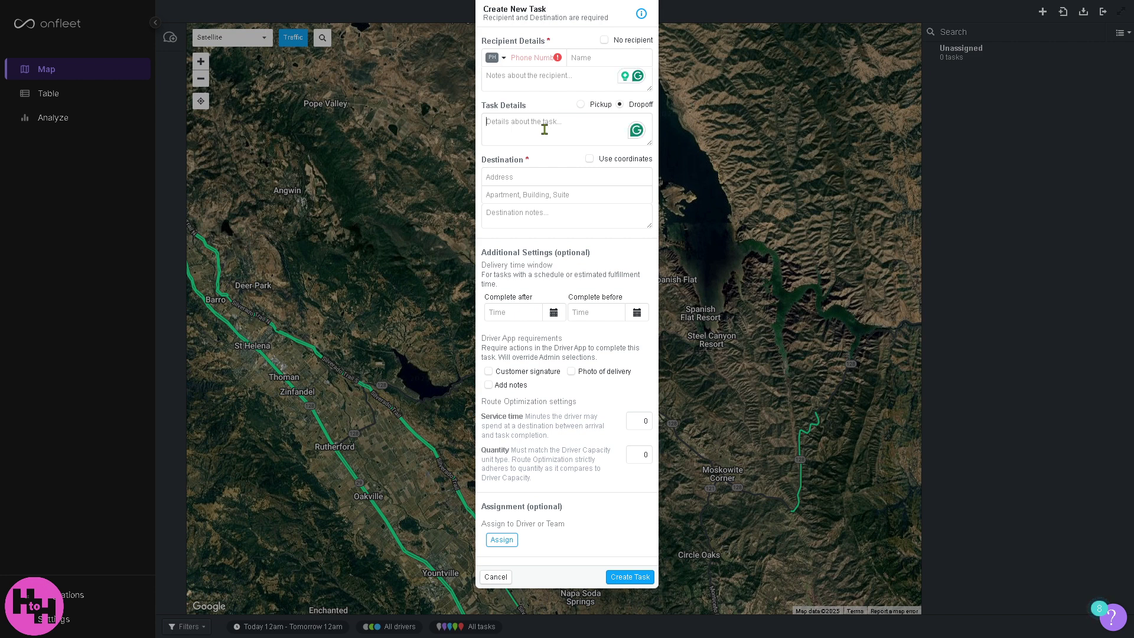
text(How to use ONFLEET)
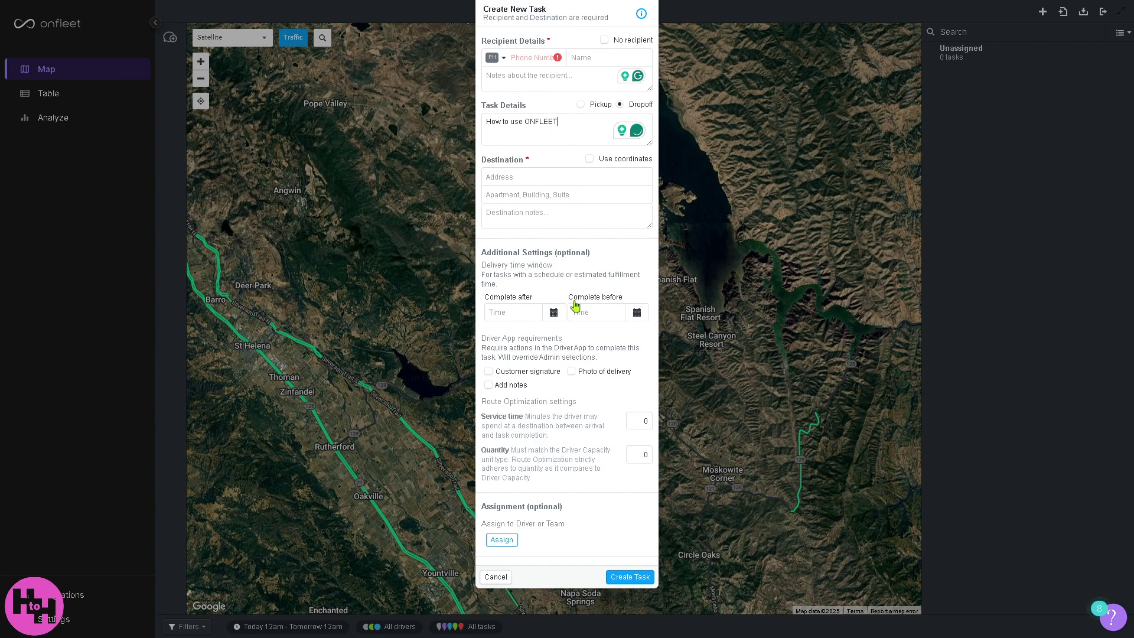
- Set the task's delivery window from 12:00 pm on April 1, 2025 to 12:00 pm on April 8, 2025
click(553, 312)
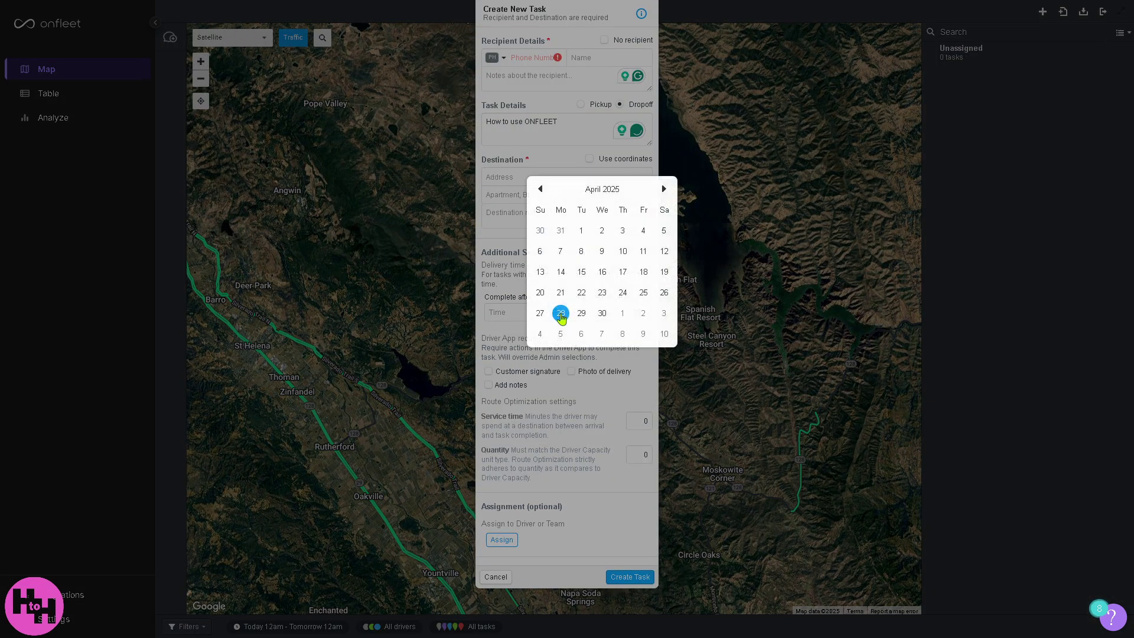
click(582, 231)
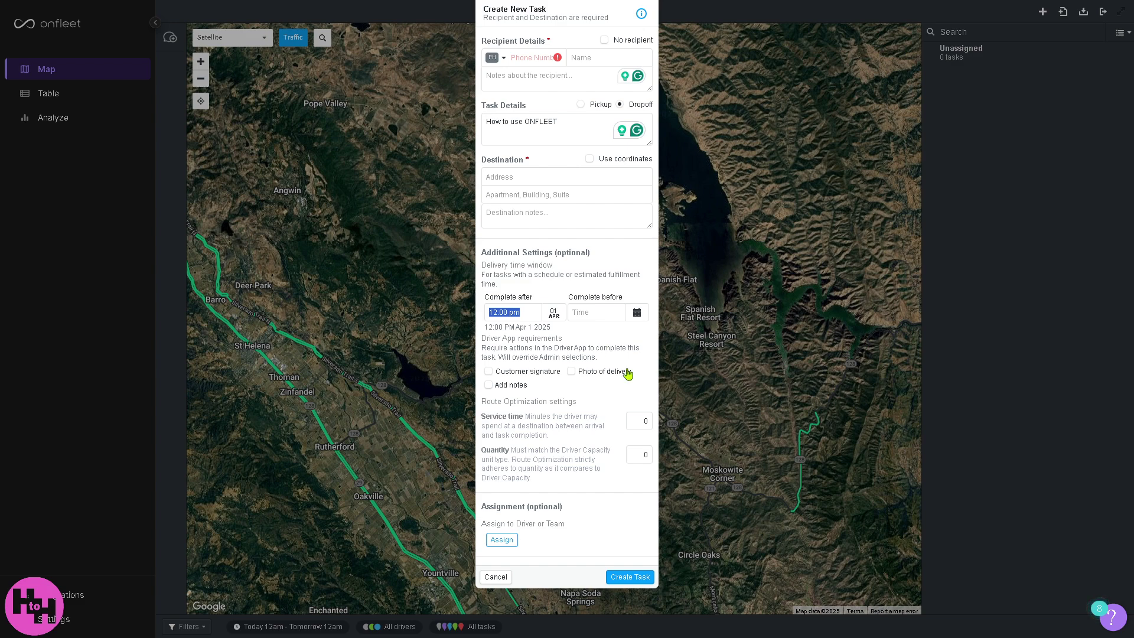
click(636, 312)
click(662, 248)
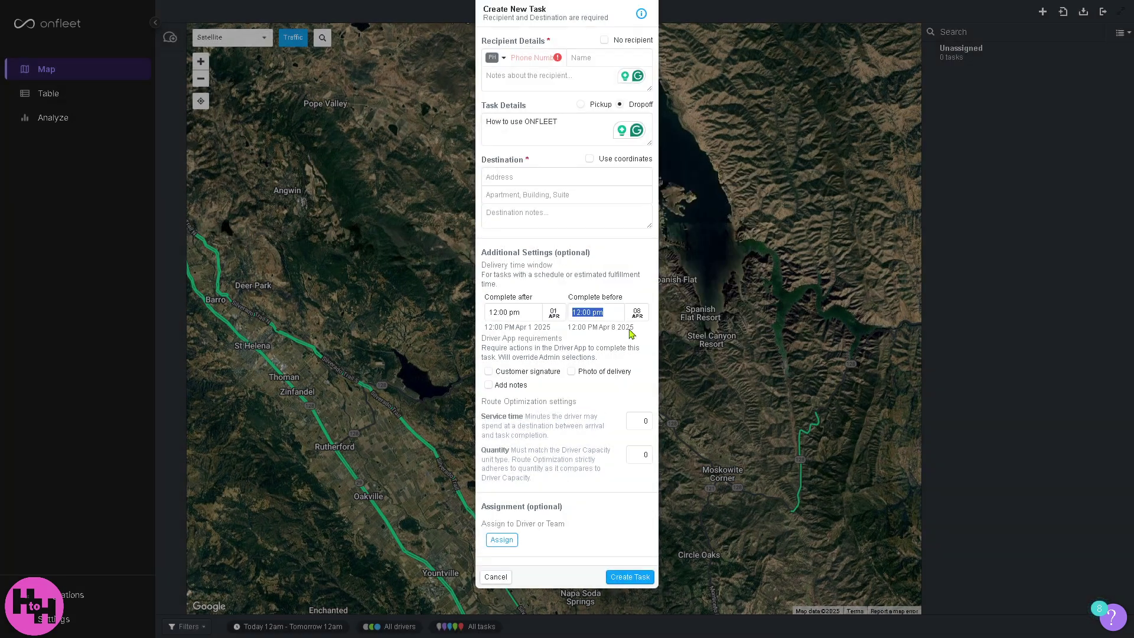
- Require a customer signature, a photo of delivery and added notes in the task's driver app requirements
click(520, 377)
click(600, 376)
click(511, 387)
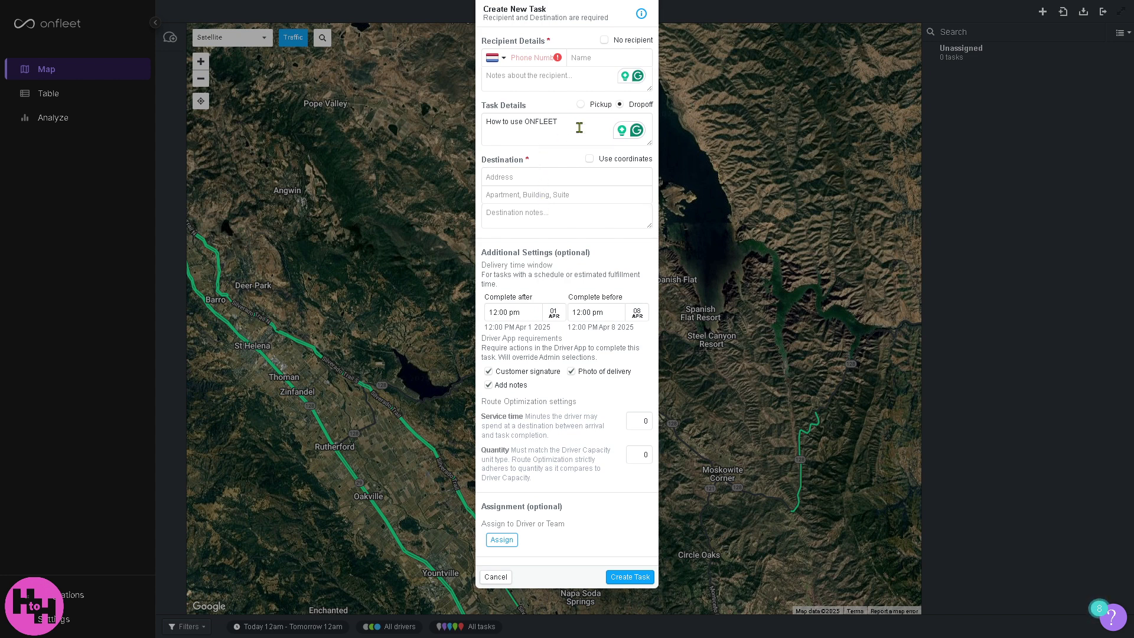
- Copy the task details text "How to use ONFLEET" into the destination notes
drag(580, 127, 478, 127)
key(ctrl+c)
click(546, 215)
key(ctrl+v)
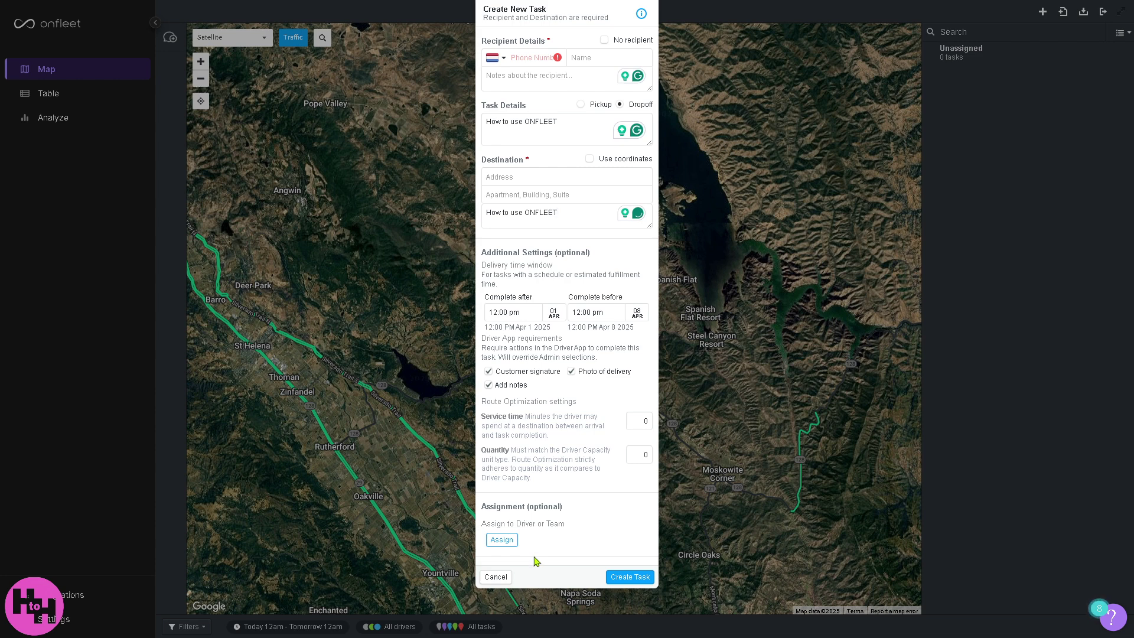
- Try to create the task without assigning a driver or team, and discard the form
click(505, 541)
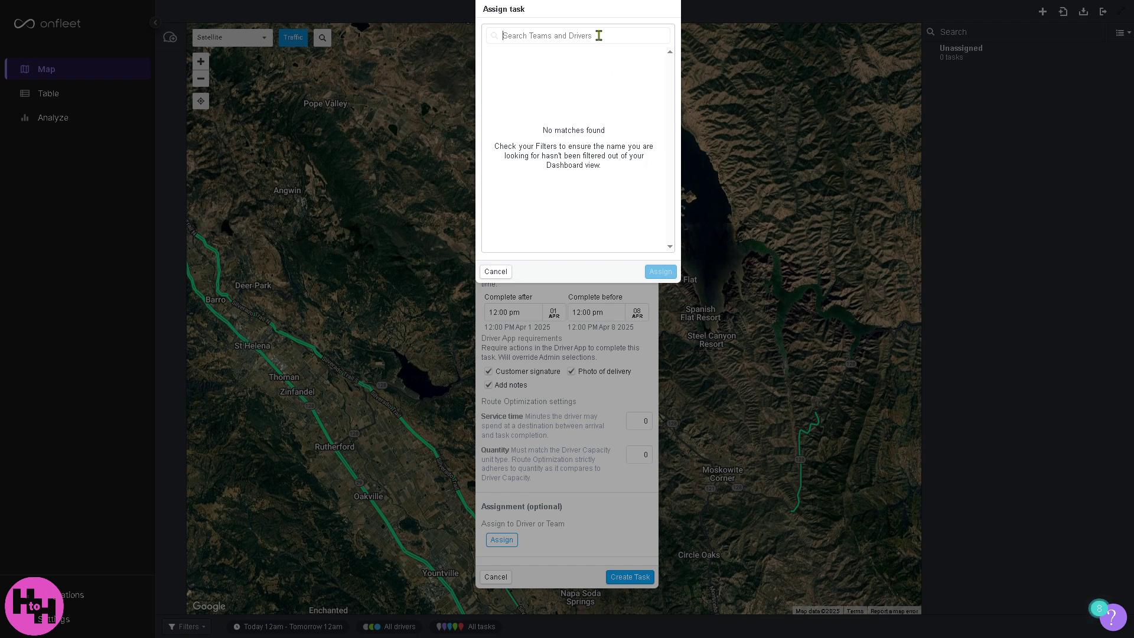
click(497, 271)
click(616, 578)
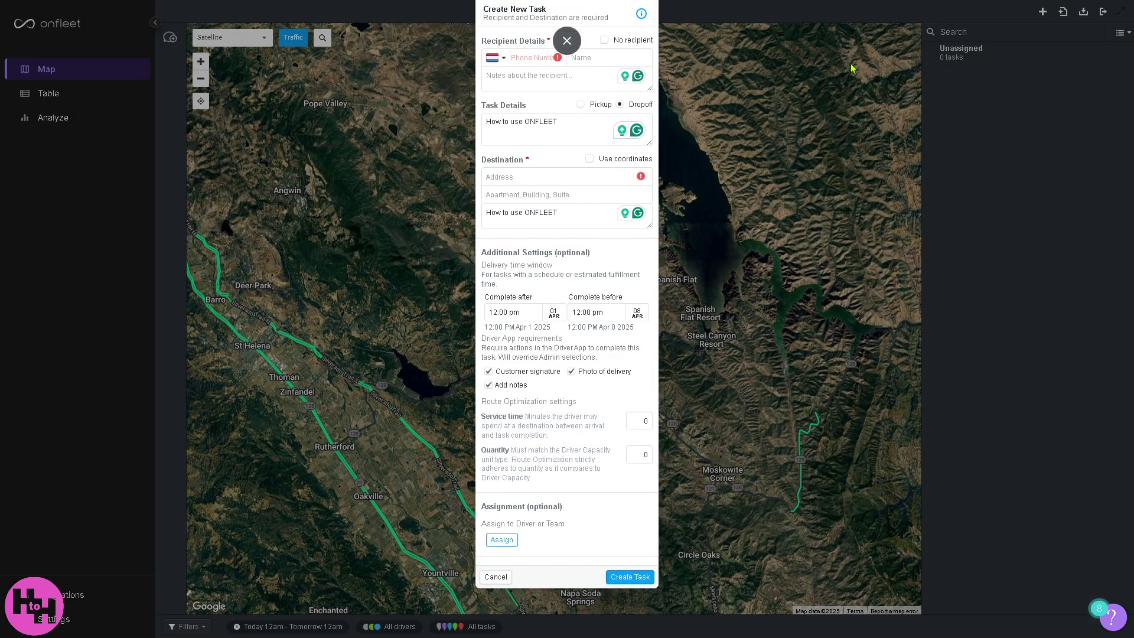
click(497, 577)
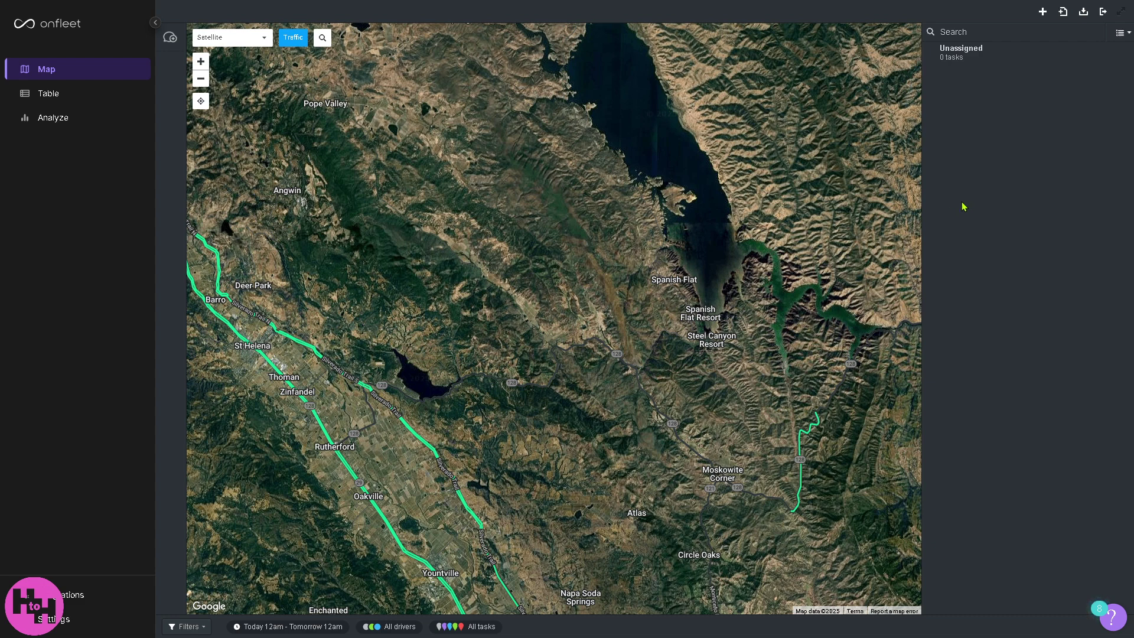
- Look at the task import dialog and close it without choosing a file
click(1062, 14)
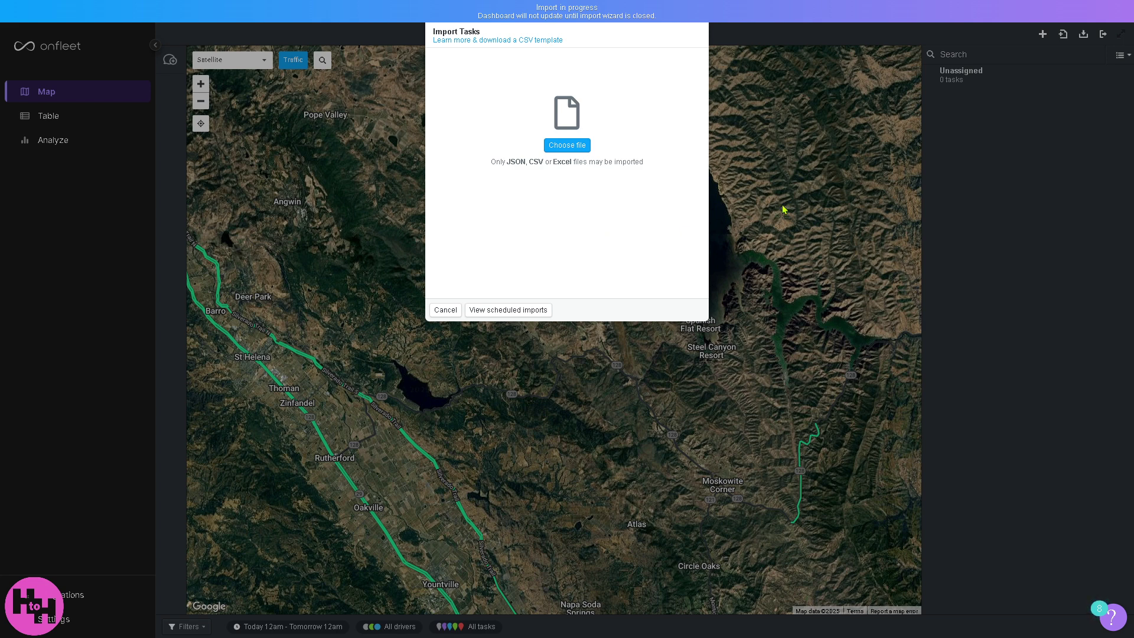
click(446, 310)
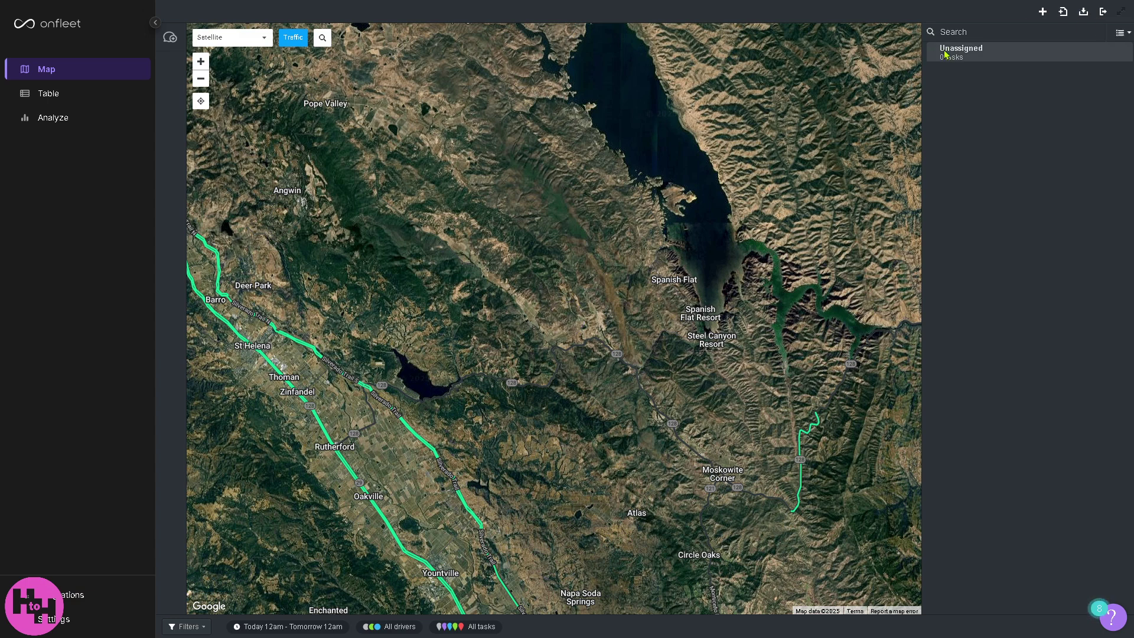
- Examine the task export options for status, team, drivers and deleted custom fields, and leave without exporting
click(1085, 17)
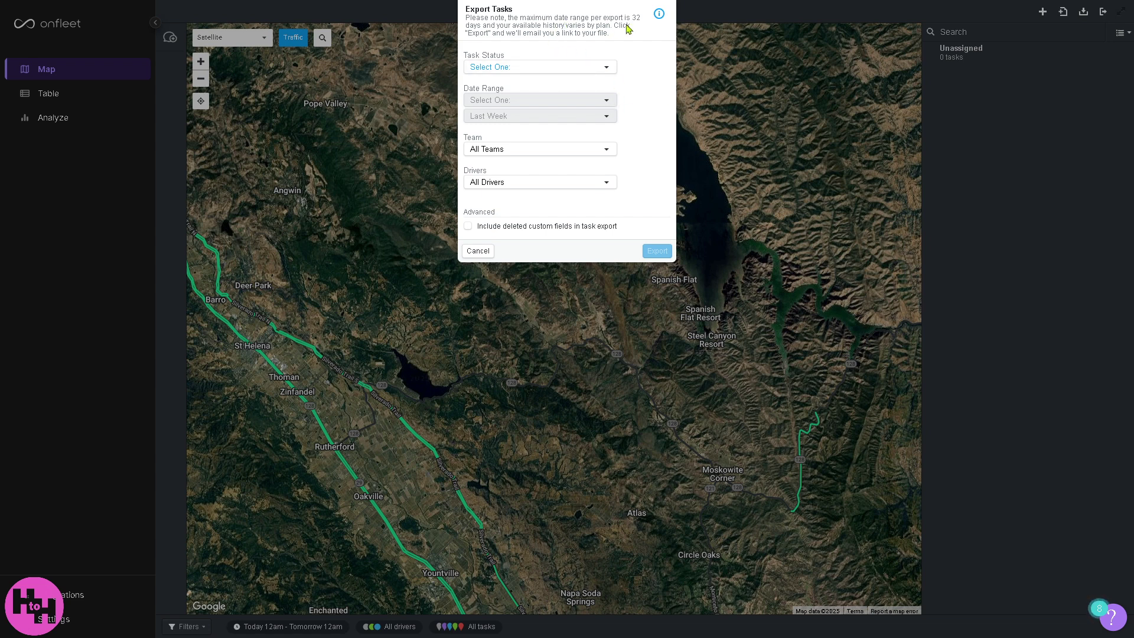
click(586, 72)
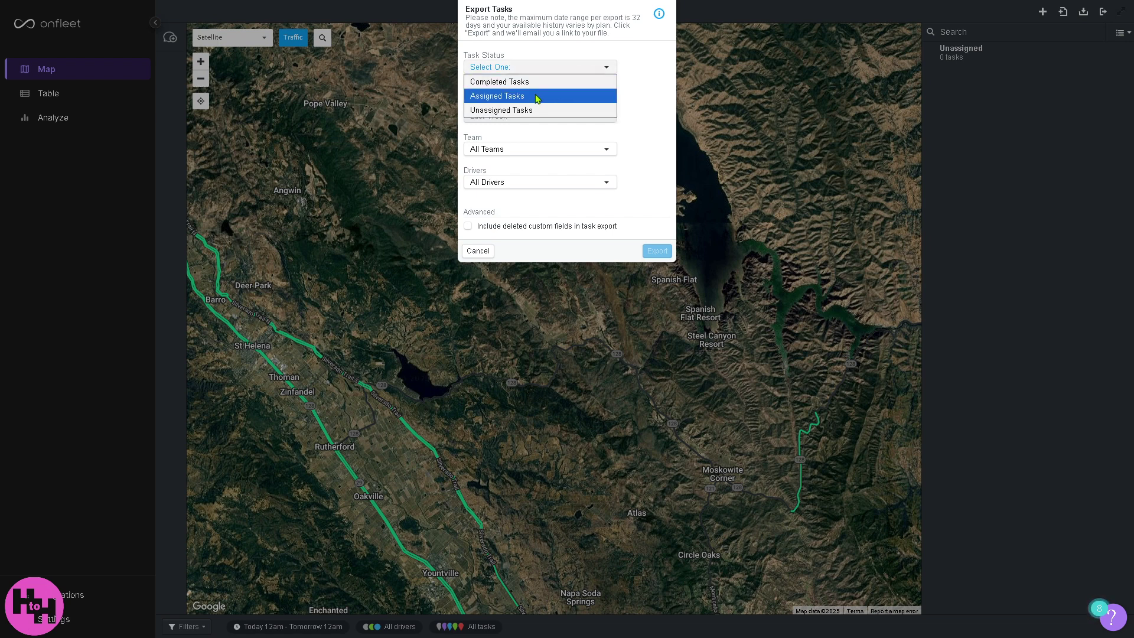
click(626, 143)
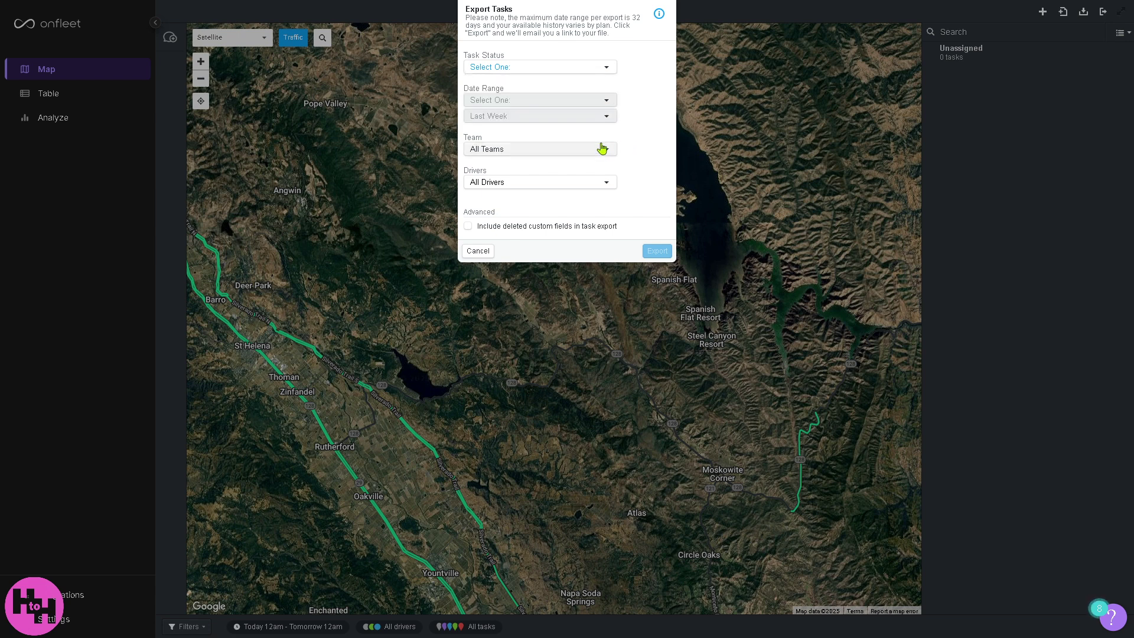
click(599, 151)
click(628, 157)
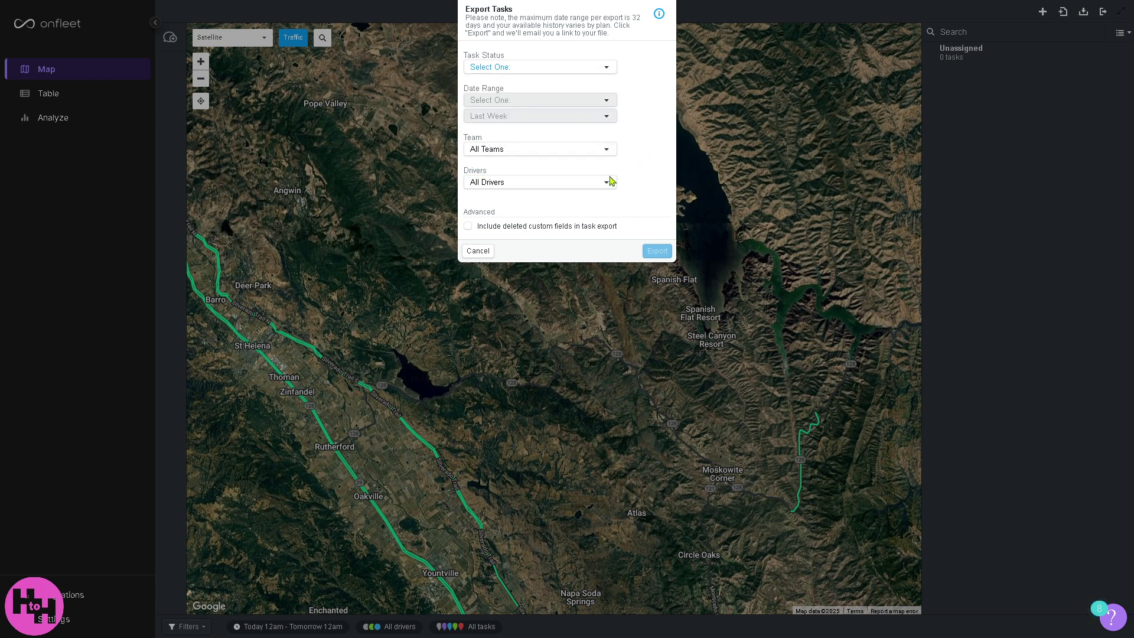
click(468, 226)
click(478, 252)
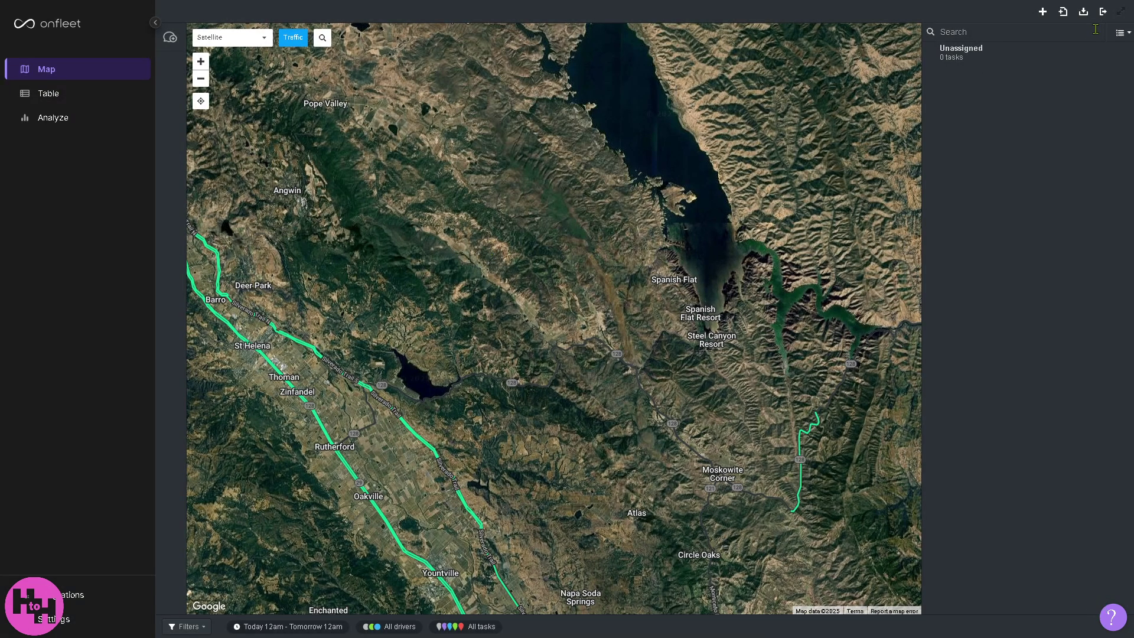
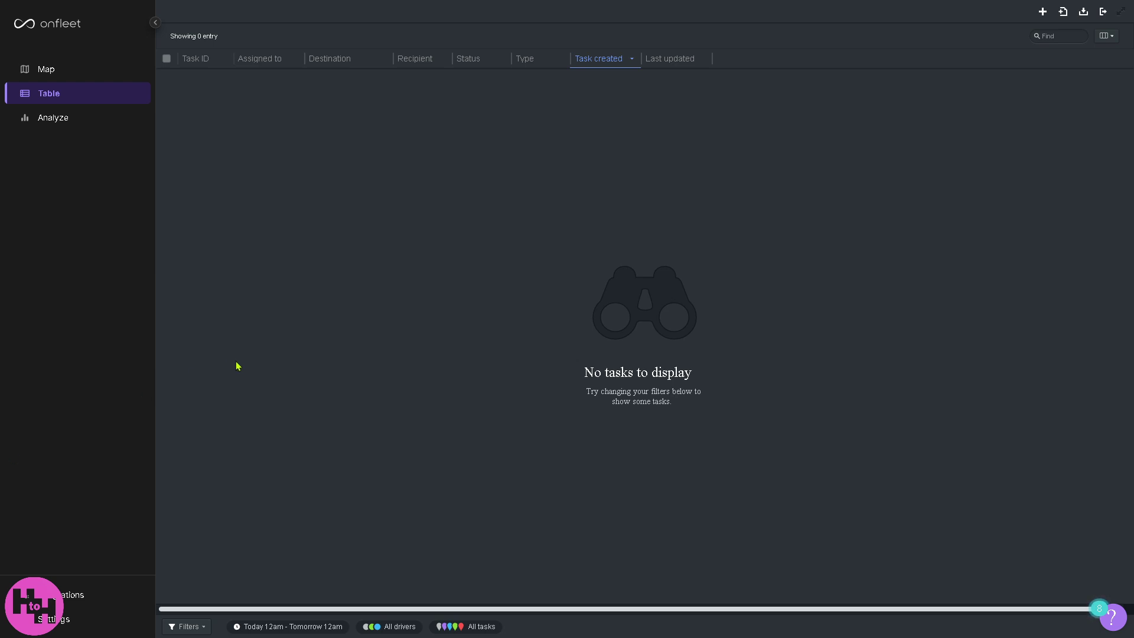
- Open the Analyze view and look through its metric cards from Completed Tasks to Time
click(86, 117)
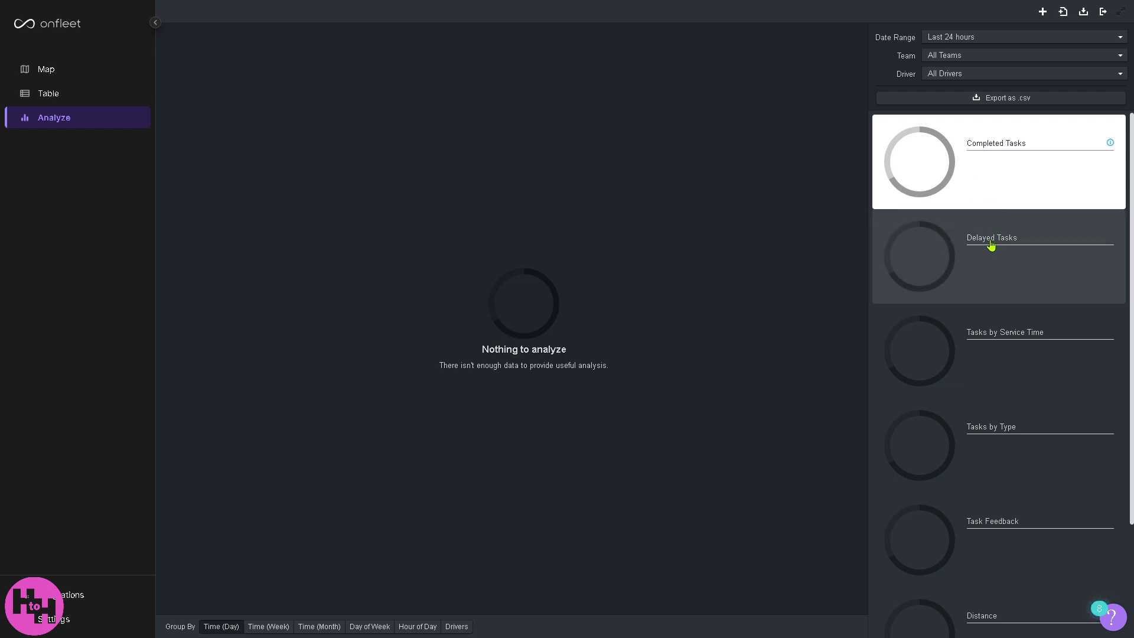
scroll(991, 245, down, 1)
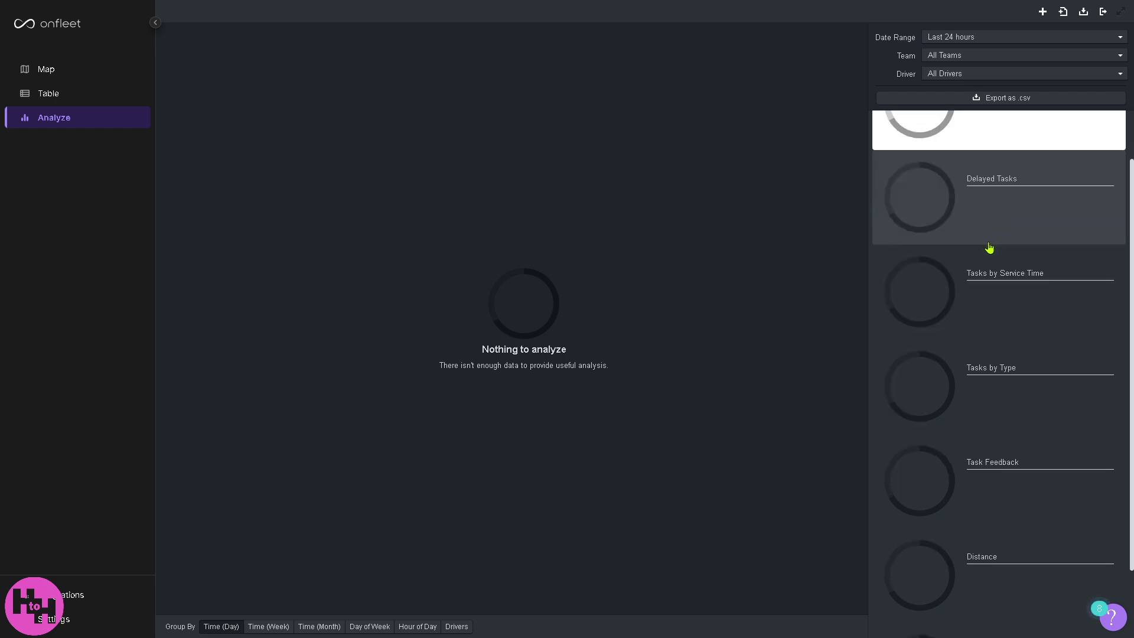
scroll(989, 248, up, 1)
scroll(989, 248, down, 2)
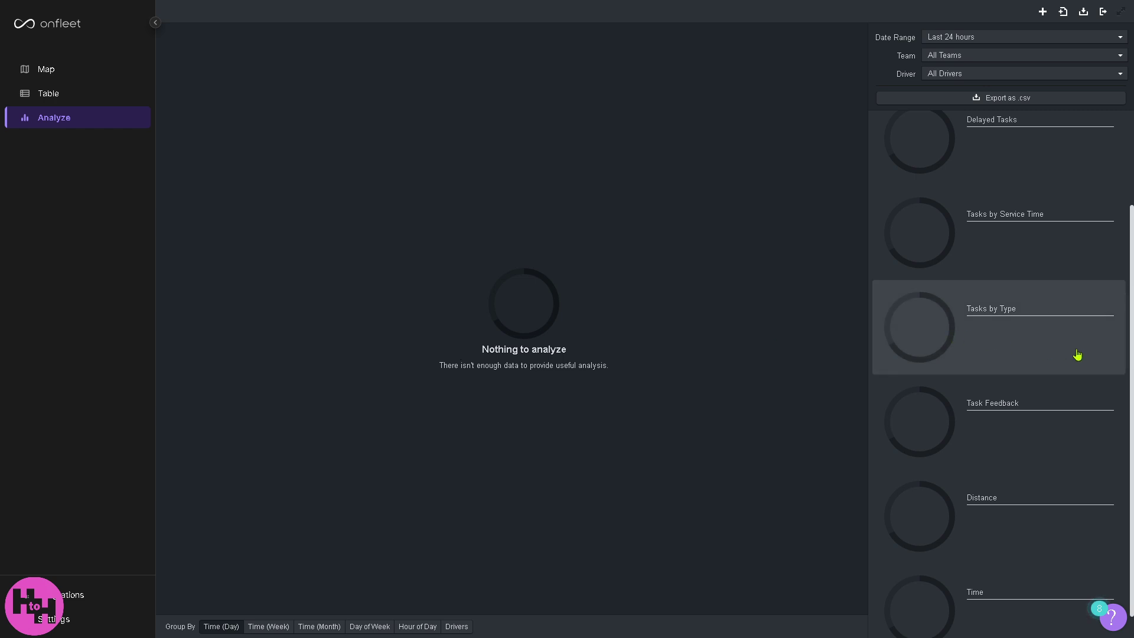
scroll(1057, 378, up, 1)
scroll(1043, 402, down, 2)
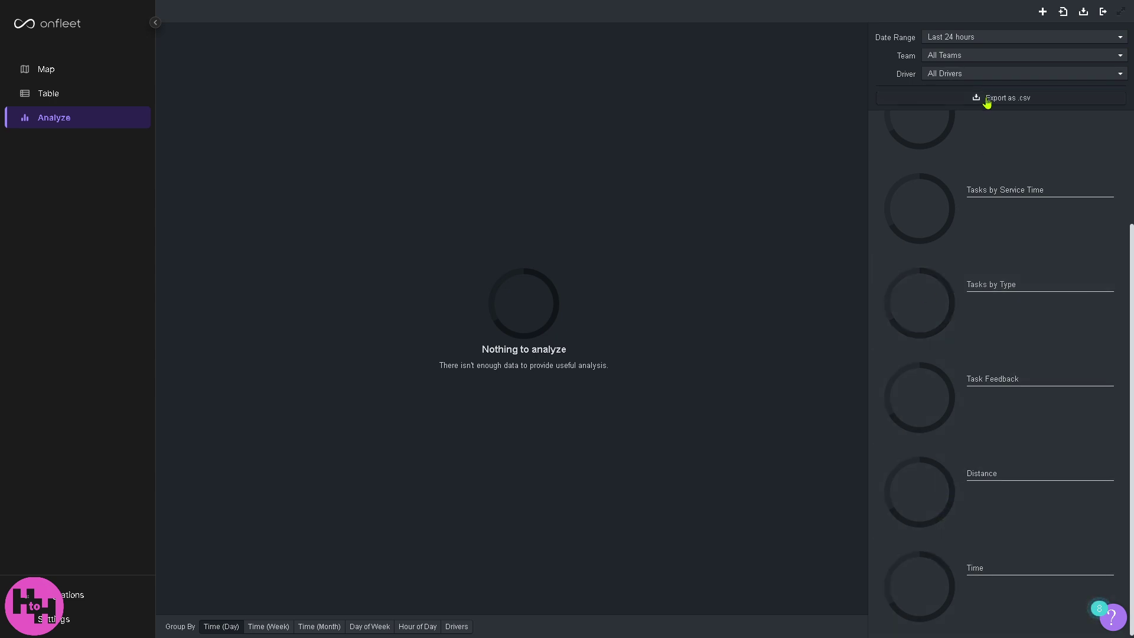
- Check the date range, team and driver filter choices available for the analysis
click(952, 38)
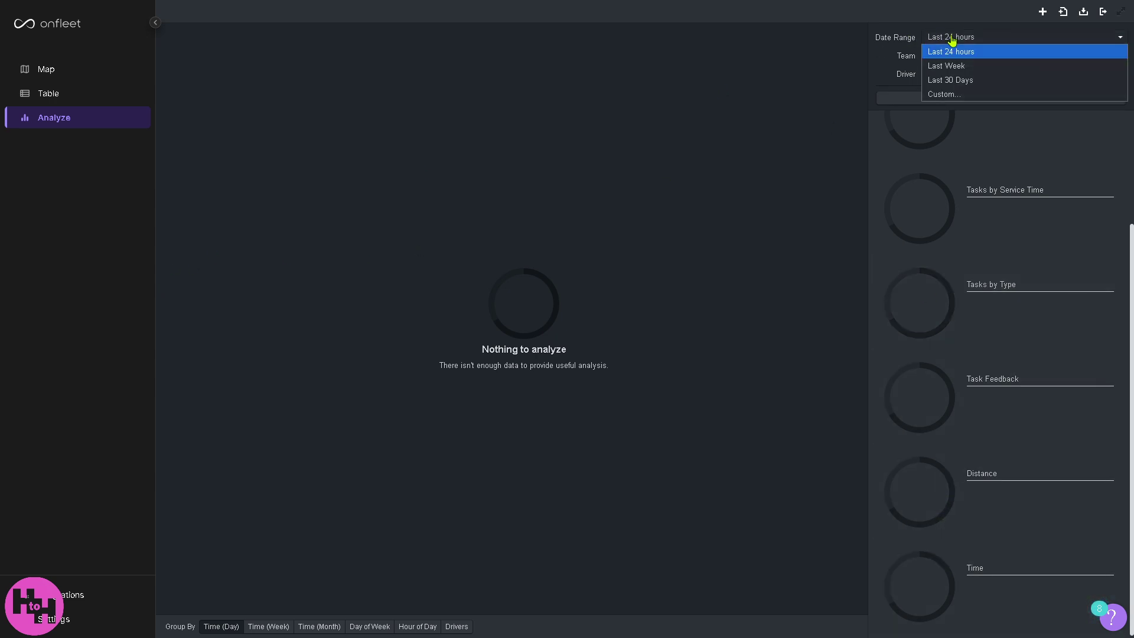
click(881, 57)
click(948, 56)
click(898, 65)
click(936, 74)
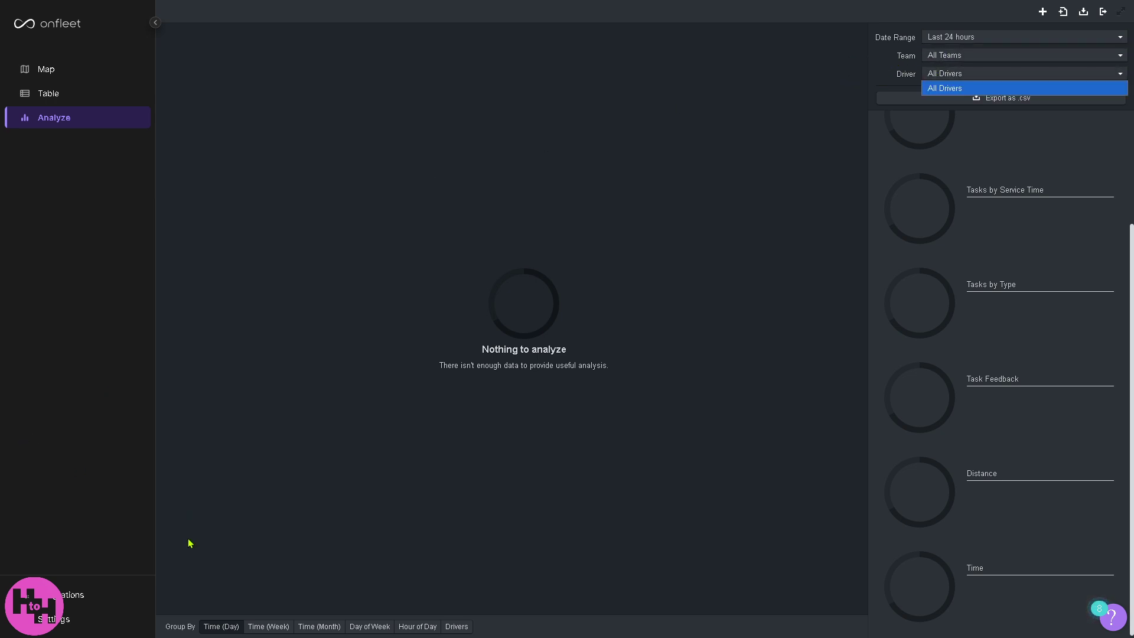
- View the analysis grouped by Time (Week), Day of Week and Drivers
click(278, 631)
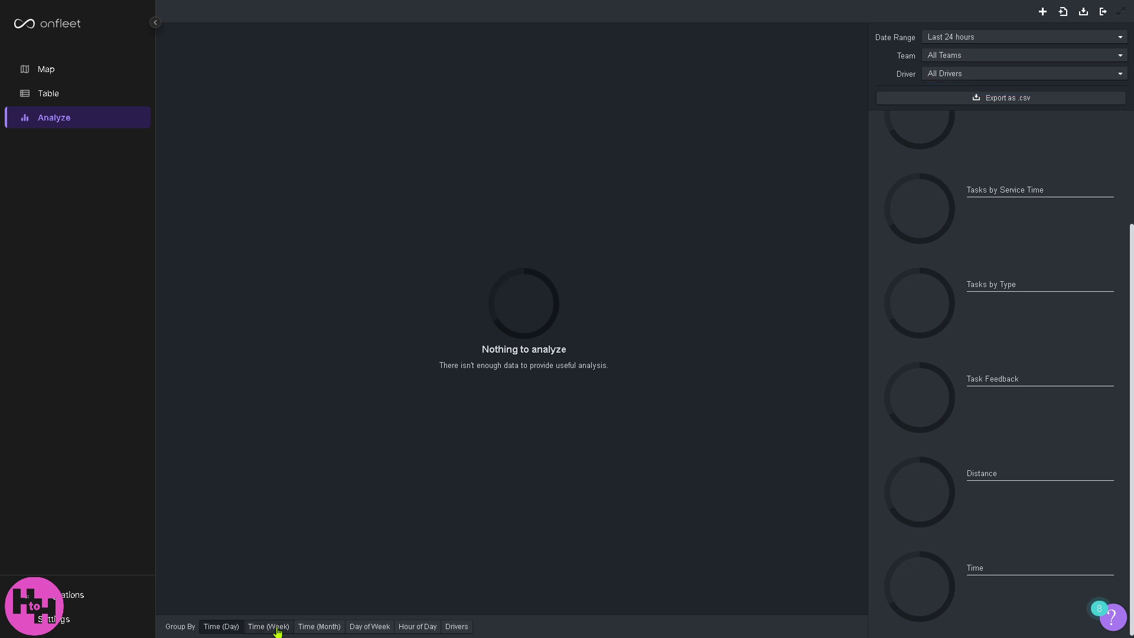
click(278, 627)
click(371, 626)
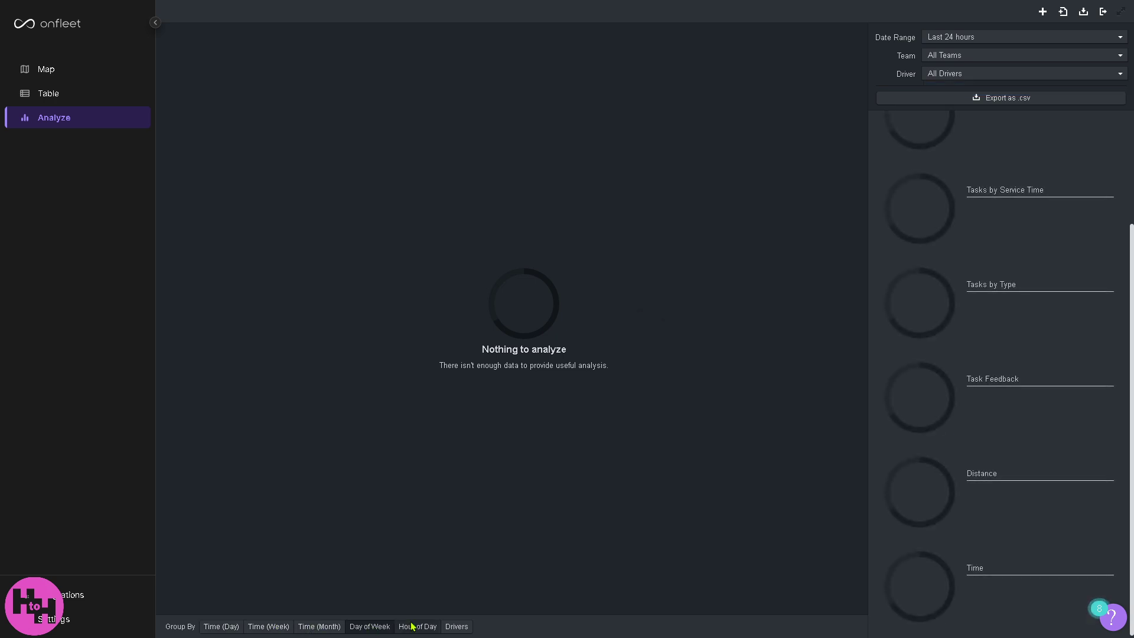
click(446, 629)
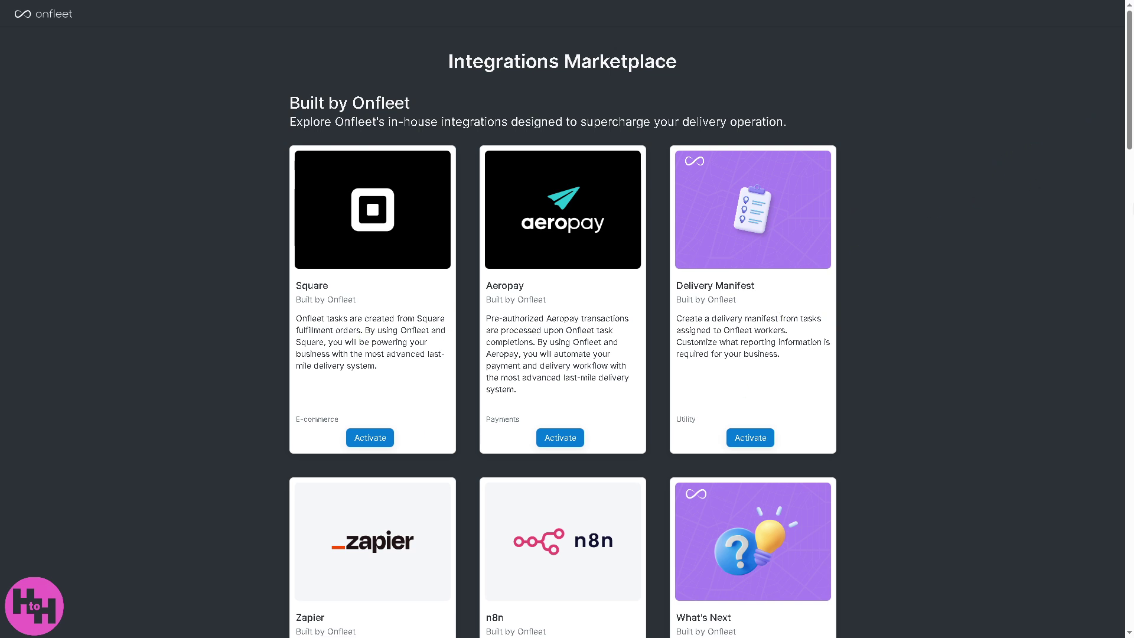
- Browse the whole Integrations Marketplace listing and return to the dispatch dashboard
scroll(1129, 153, down, 5)
scroll(1131, 241, down, 2)
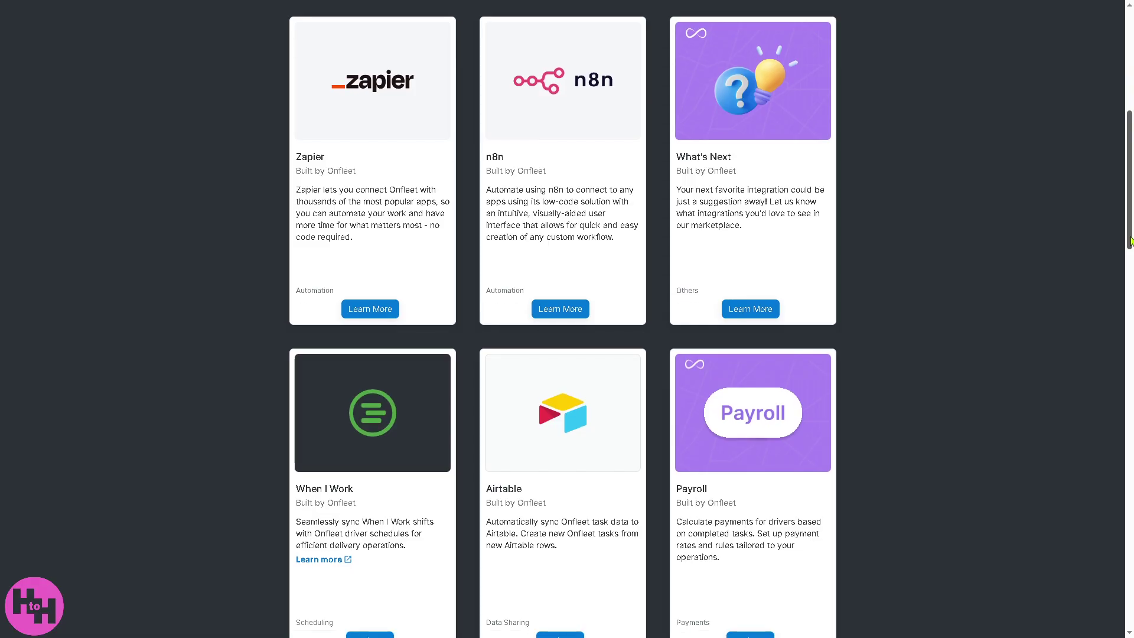
drag(1131, 241, 1131, 573)
scroll(563, 319, down, 3)
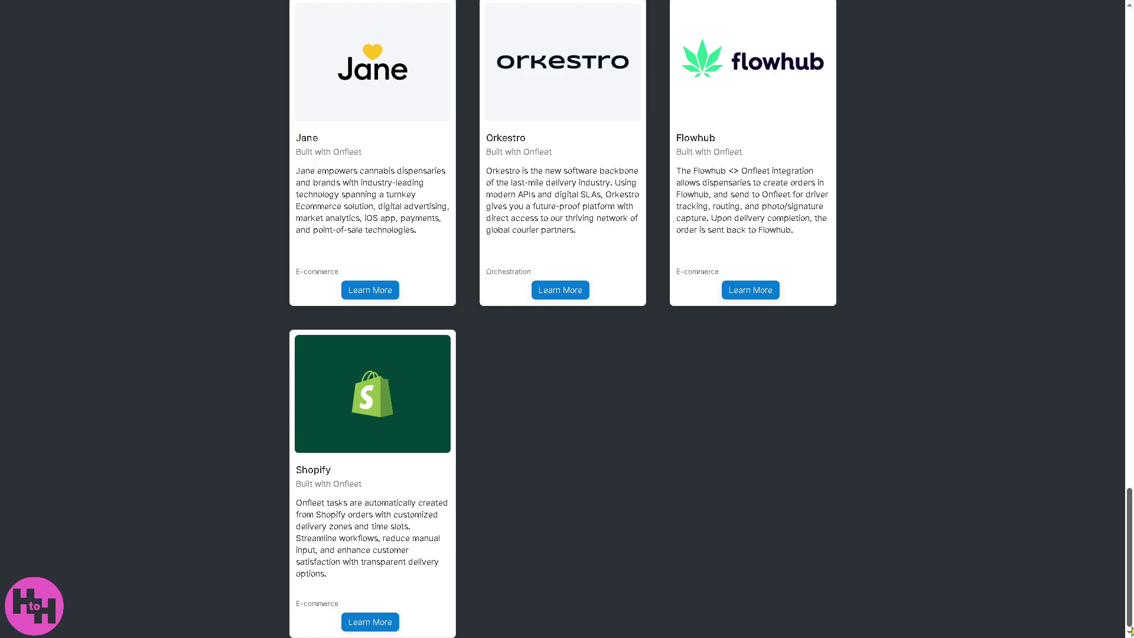
scroll(1088, 140, up, 15)
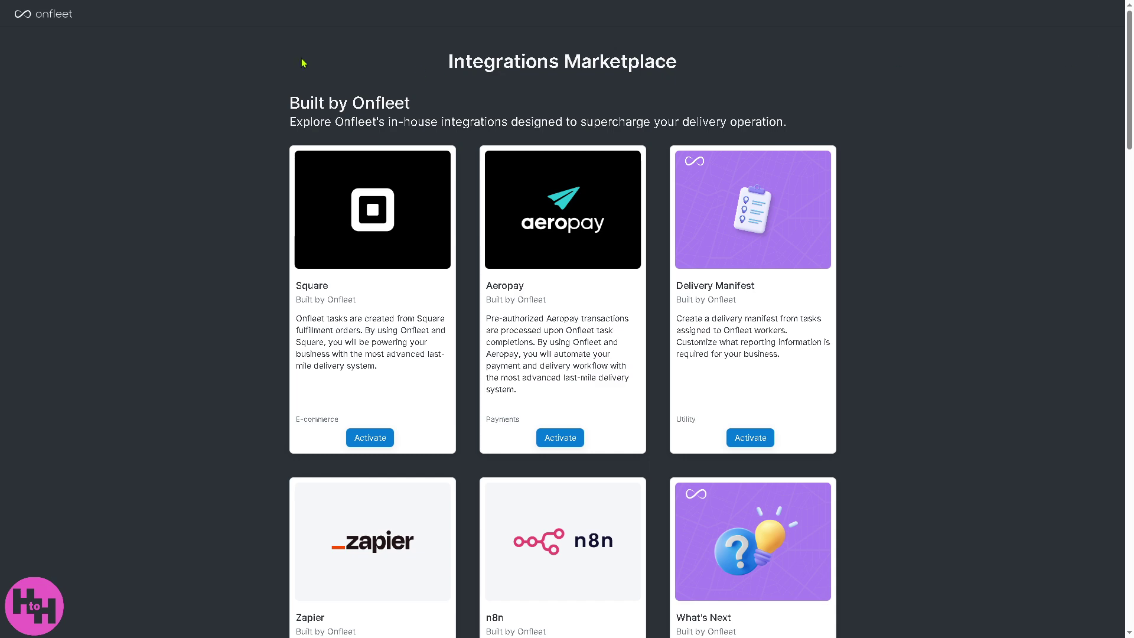
click(40, 13)
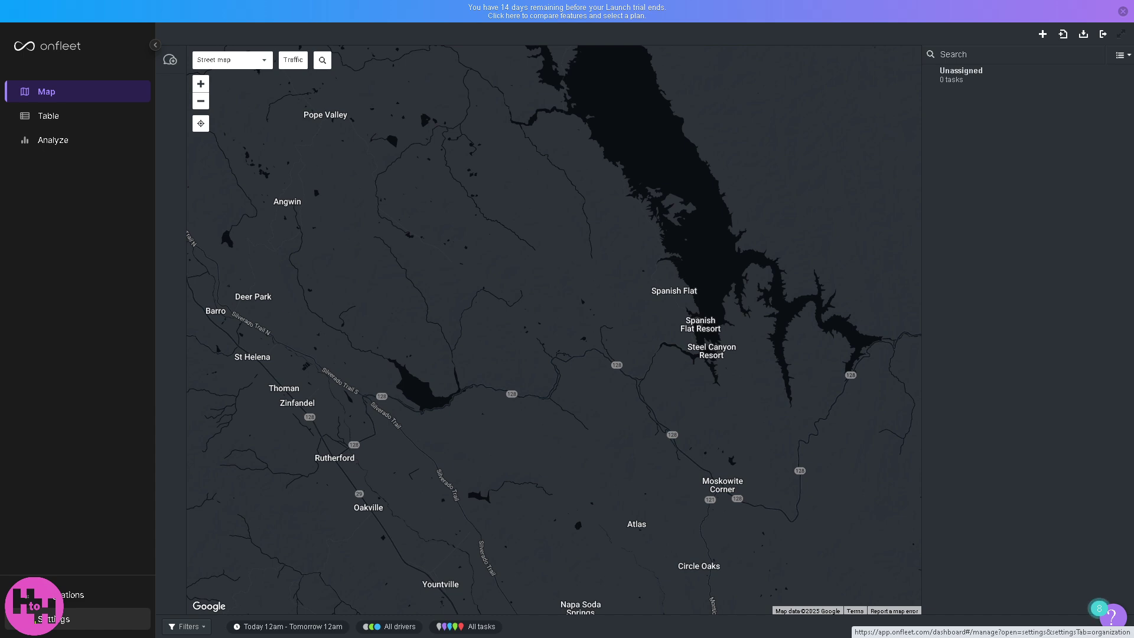
- Create a new team named "How to use ONFLEET" in the organization's settings
click(53, 618)
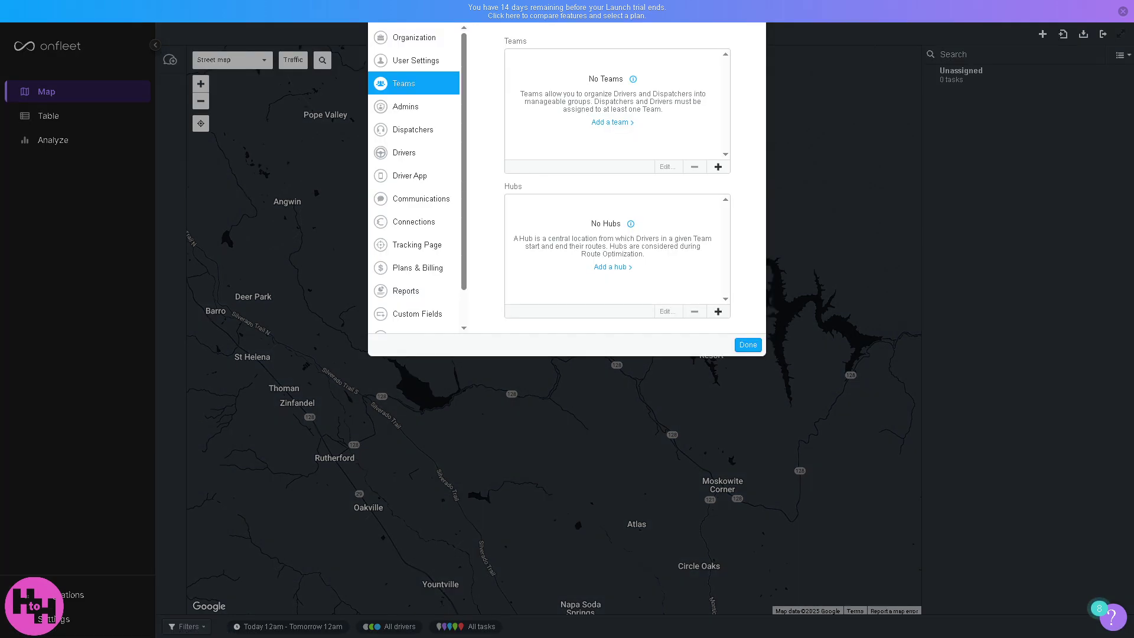
click(623, 125)
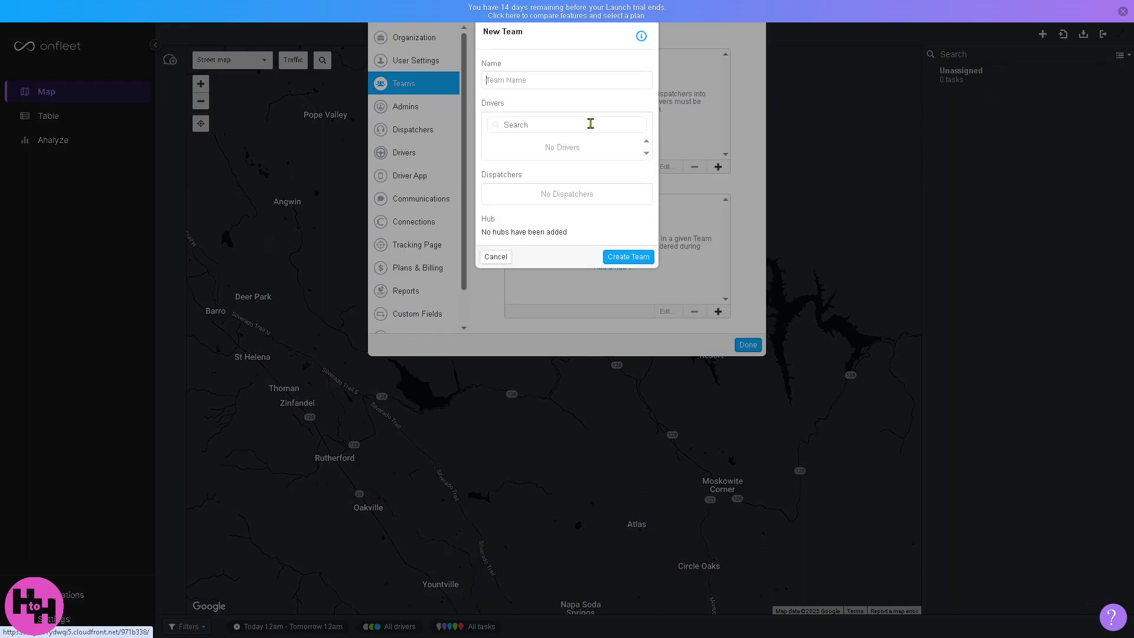
text(Test)
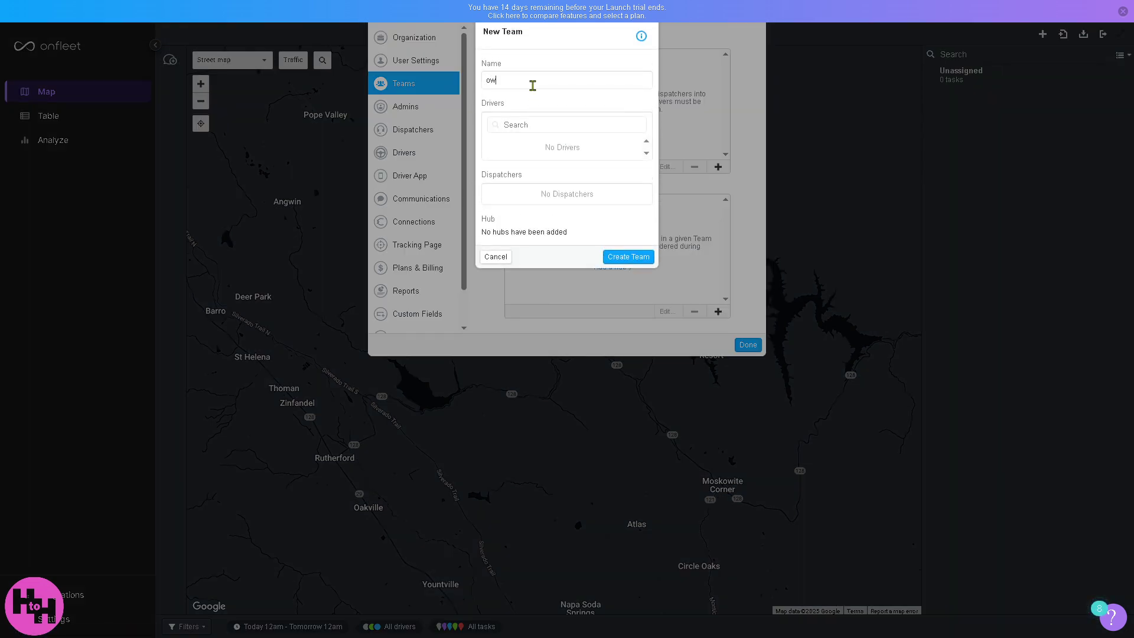
key(BackSpace)
key(BackSpace)
key(BackSpace)
key(BackSpace)
text(How to use ONFLEET)
click(638, 258)
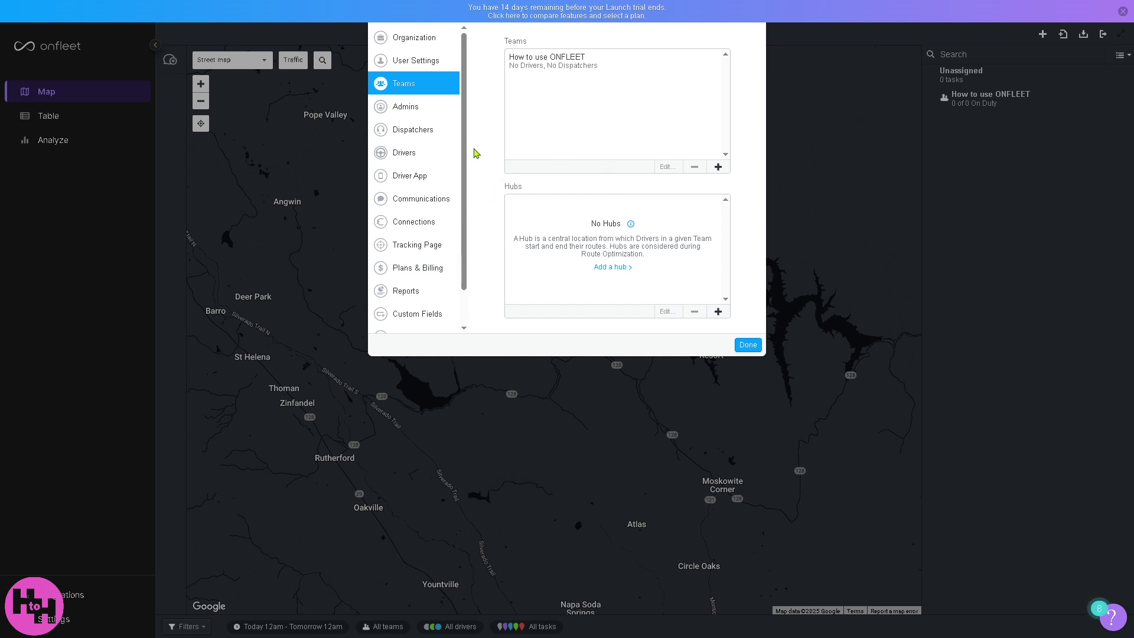
- Try to add a dispatcher named "How to use ONFLEET"
click(429, 130)
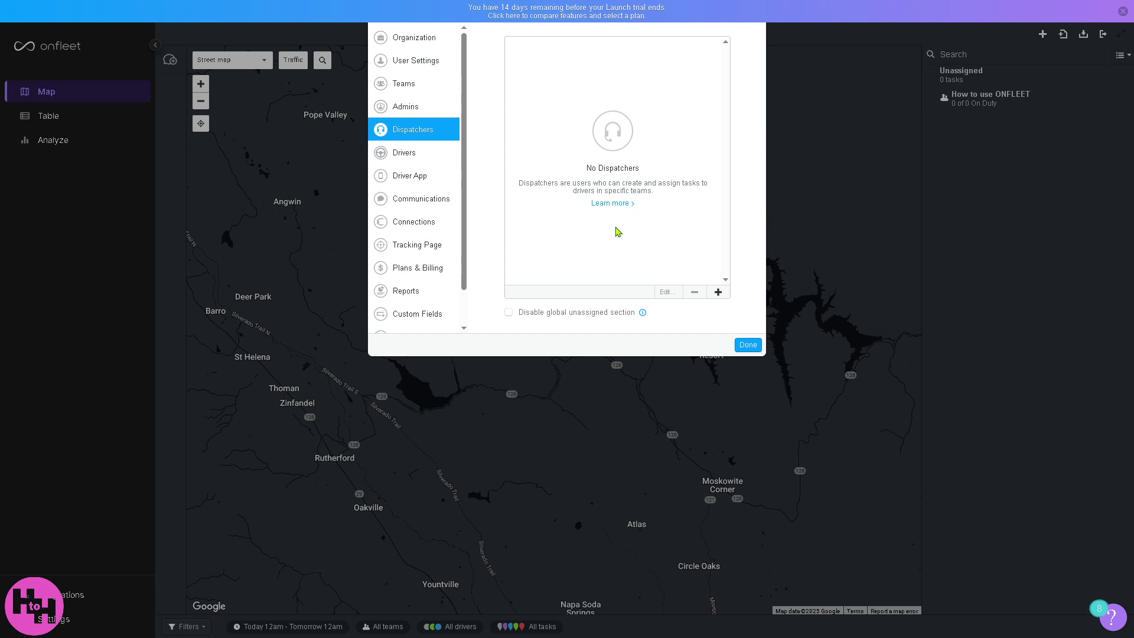
click(719, 291)
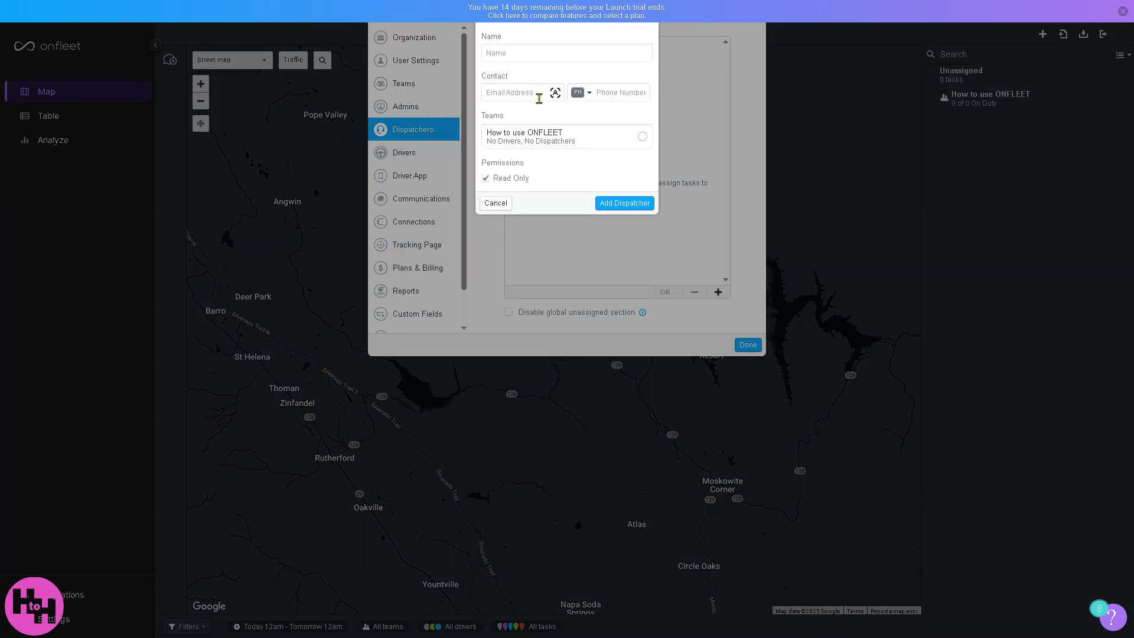
text(How to)
key(BackSpace)
key(BackSpace)
text(touse ONFLEET)
click(606, 204)
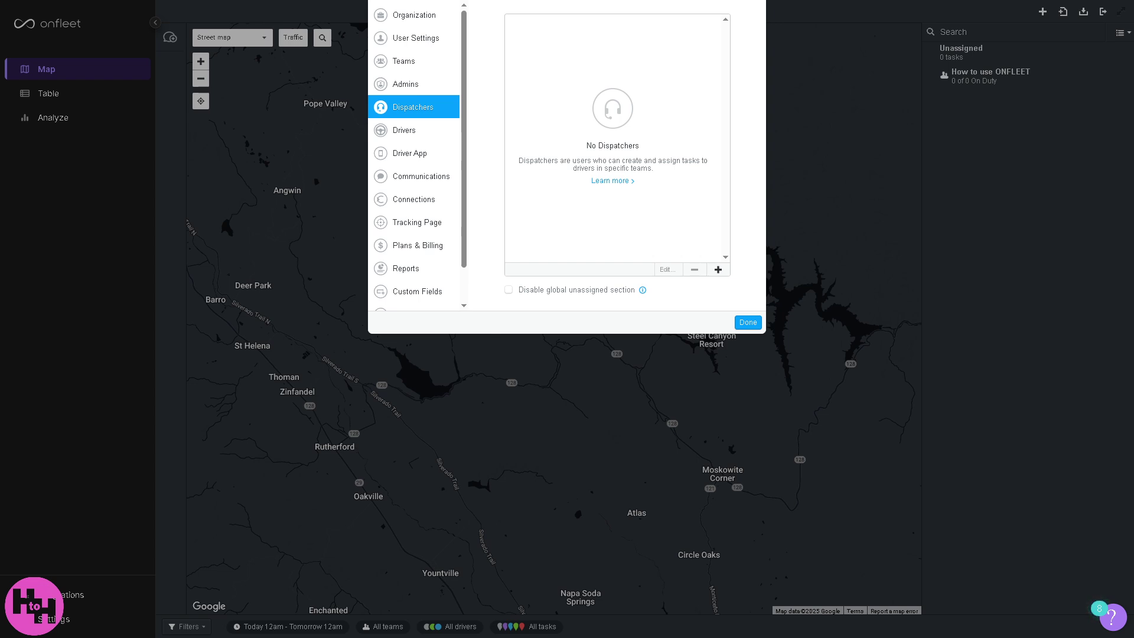
- Add a driver named "ON FLEET TEST DRIVER" with a phone number to the "How to use ONFLEET" team
click(417, 132)
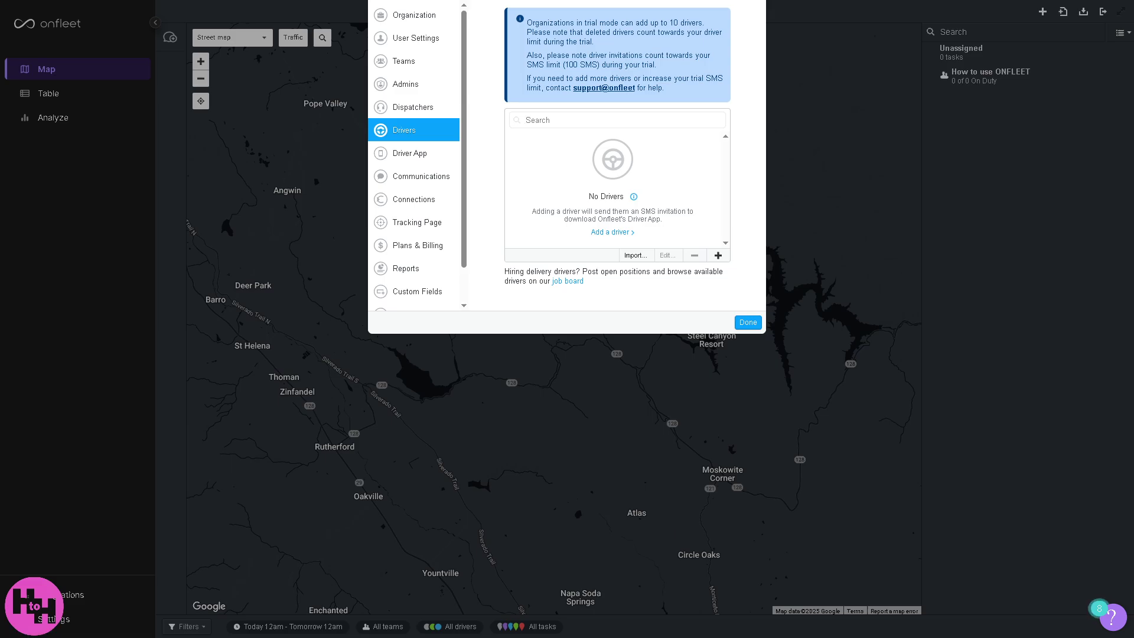
click(612, 233)
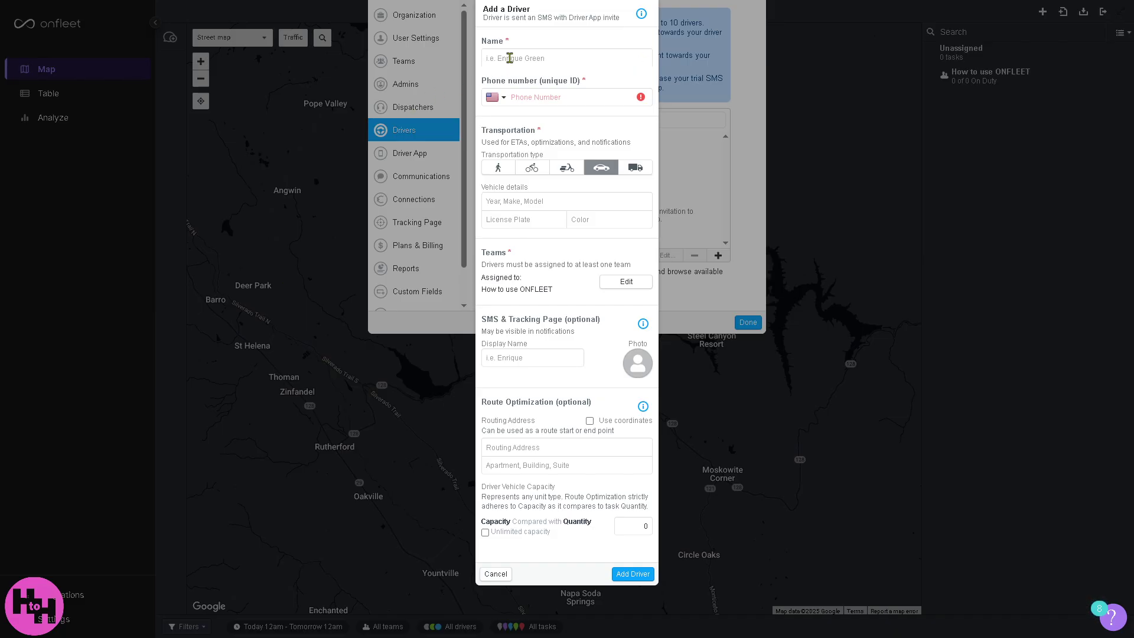
text(ONFFLEET TEST DRIVER)
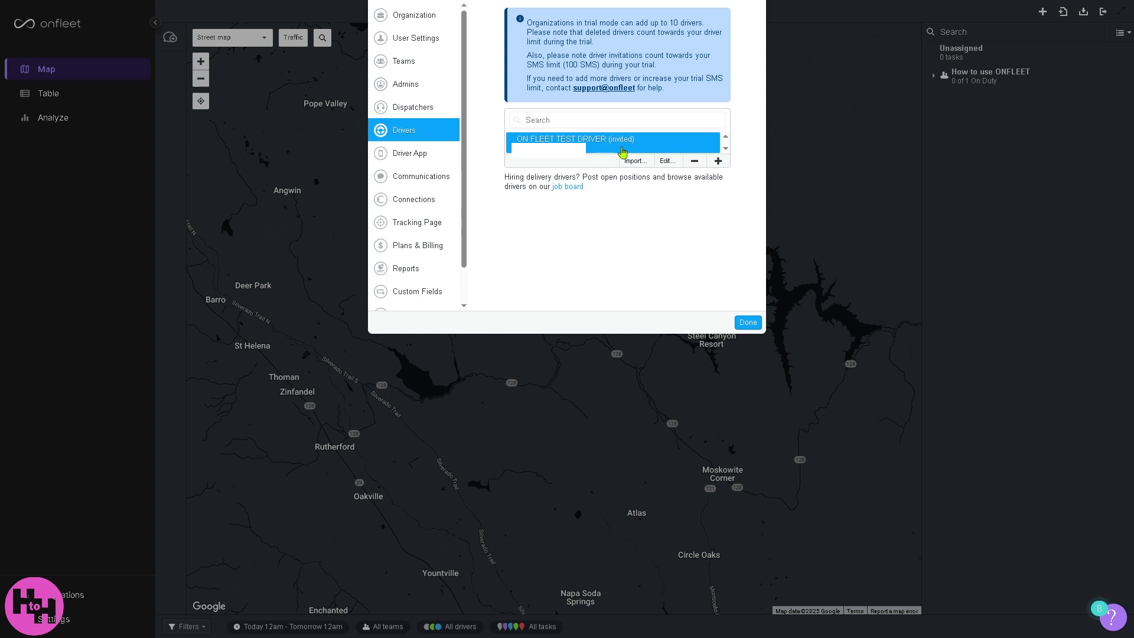
- Review the driver app, communications, connections and tracking page settings
click(420, 155)
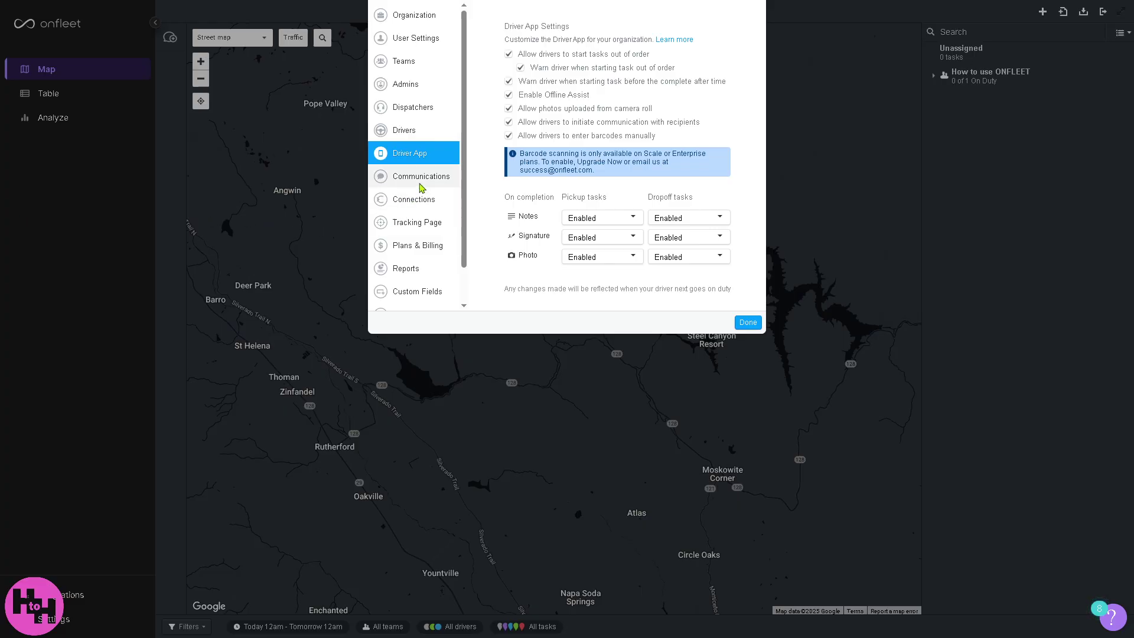
click(429, 182)
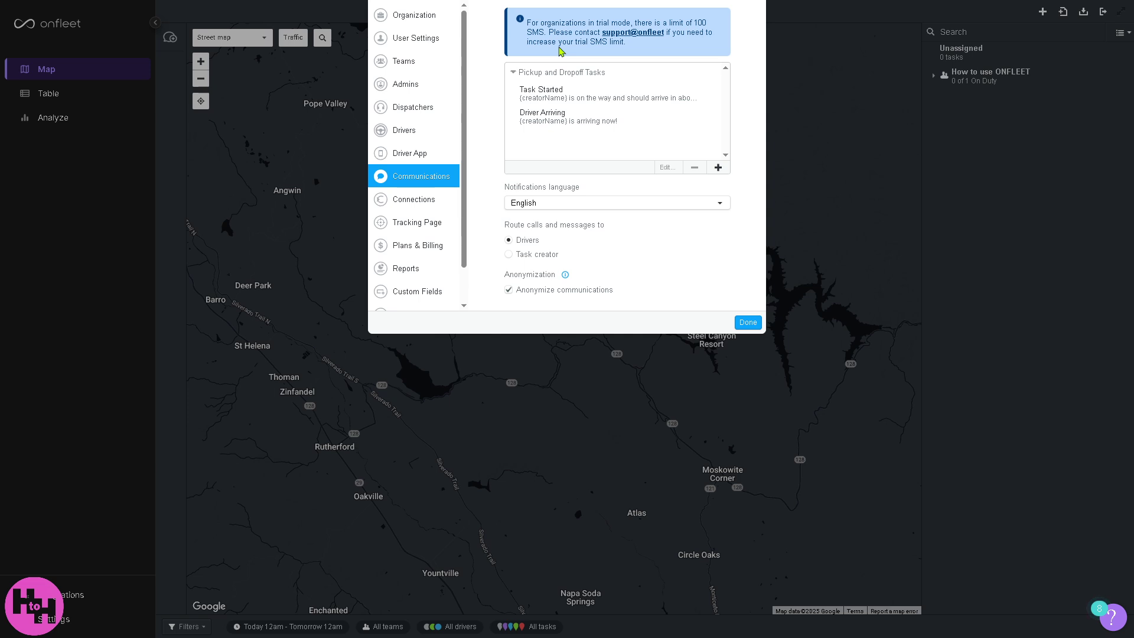
click(422, 205)
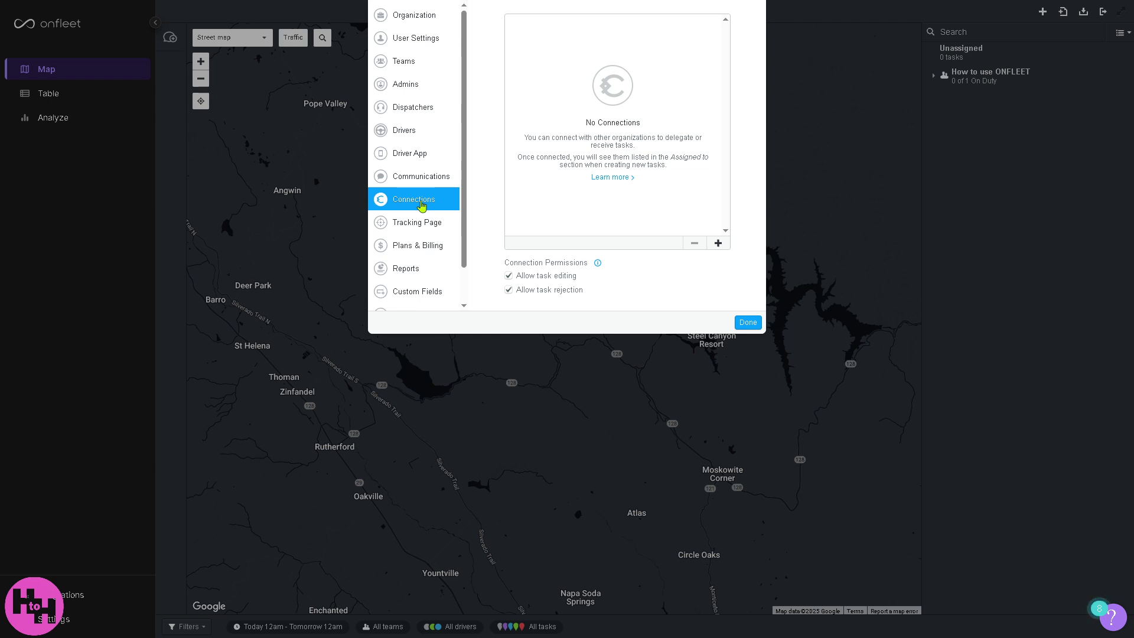
click(421, 225)
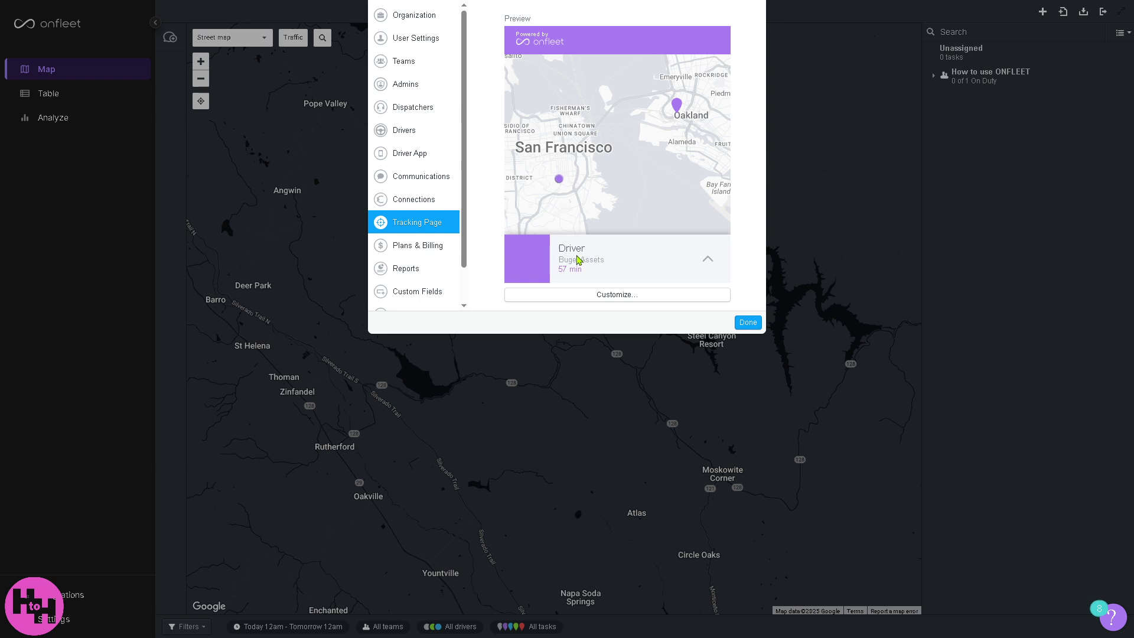
- Review the Plans & Billing settings and the payment form for choosing a plan, leaving the form without entering any details
click(425, 250)
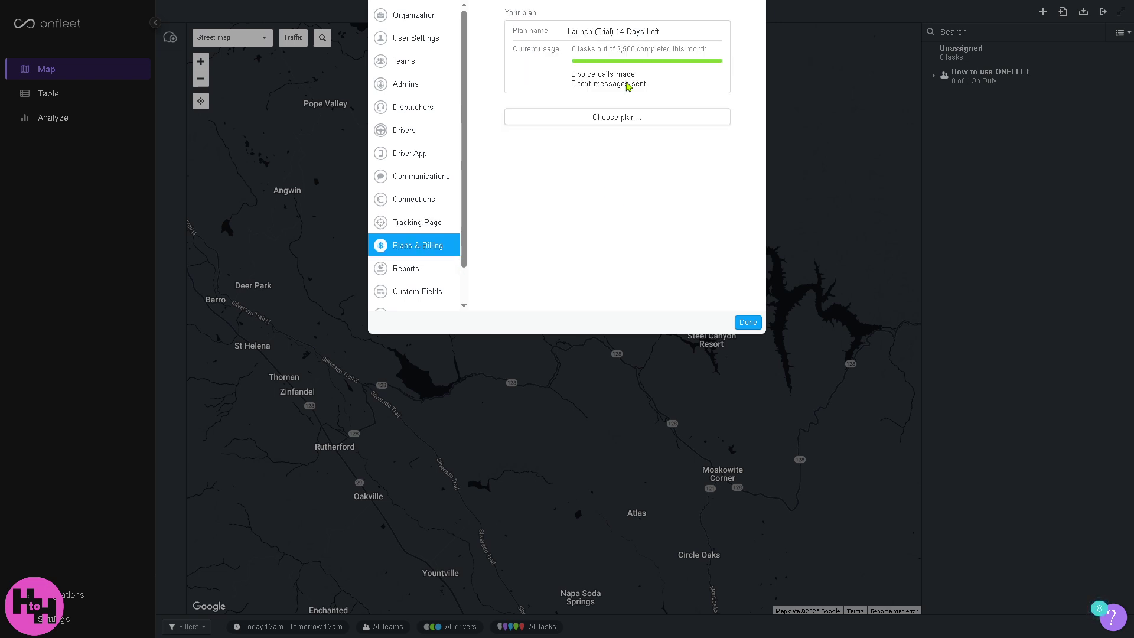
click(618, 116)
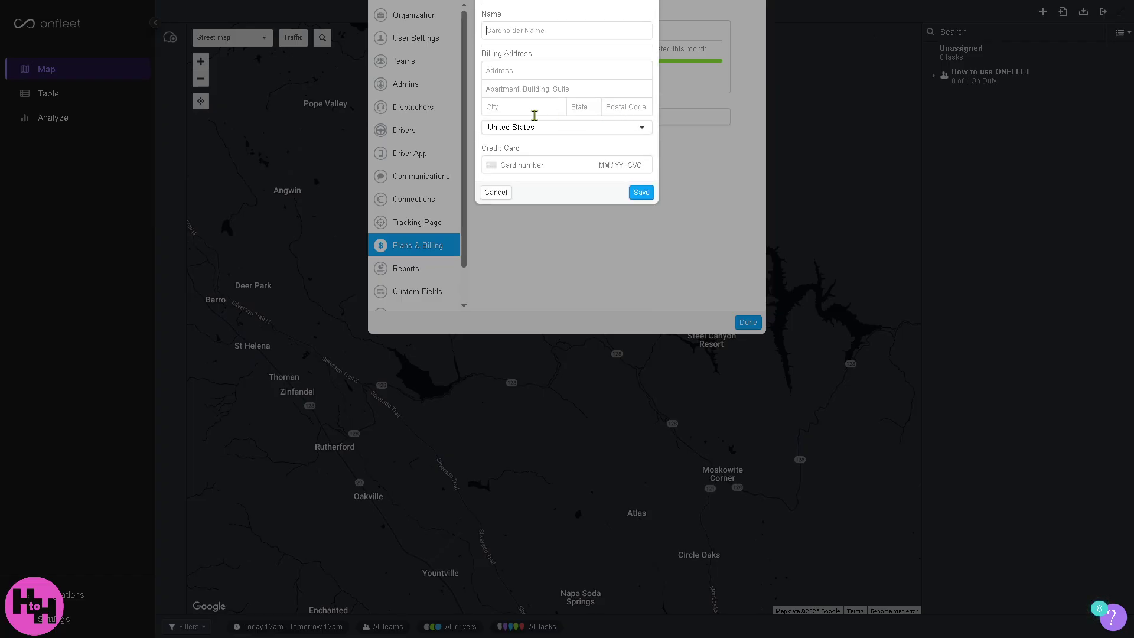
click(641, 190)
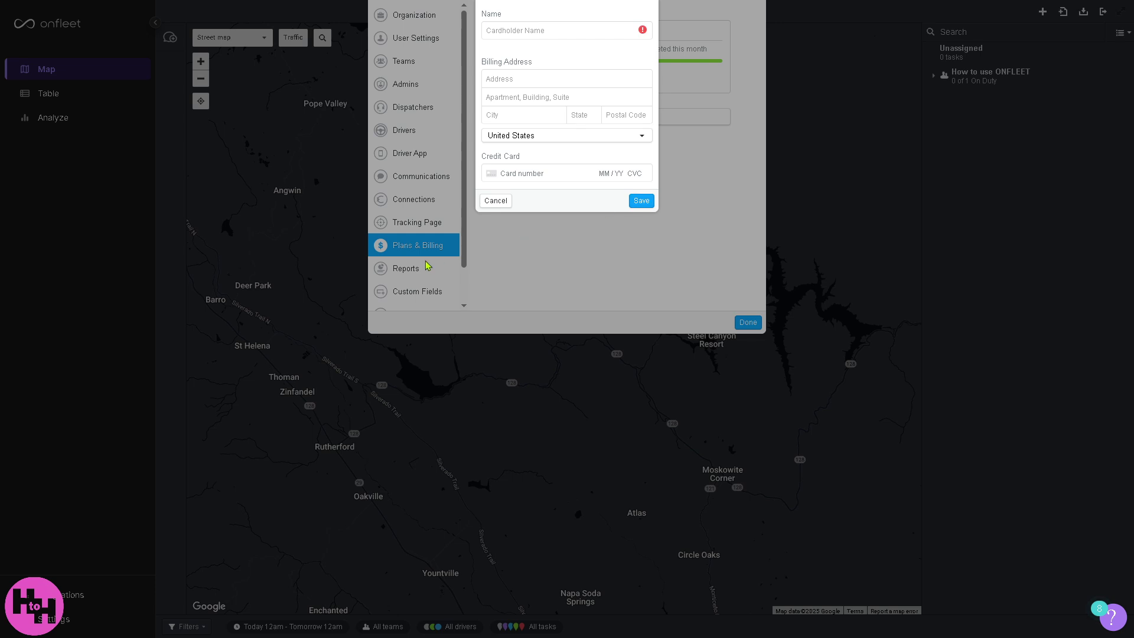
click(496, 201)
- Review the digest email options in the Reports settings and the organization's Custom Fields settings
click(416, 269)
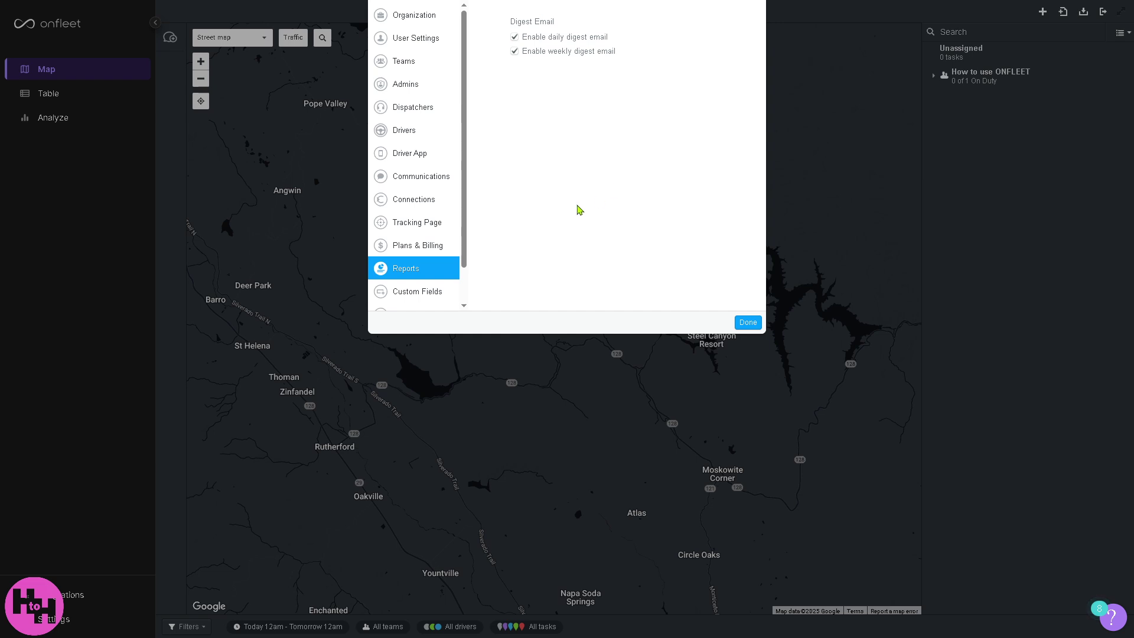
scroll(439, 288, down, 1)
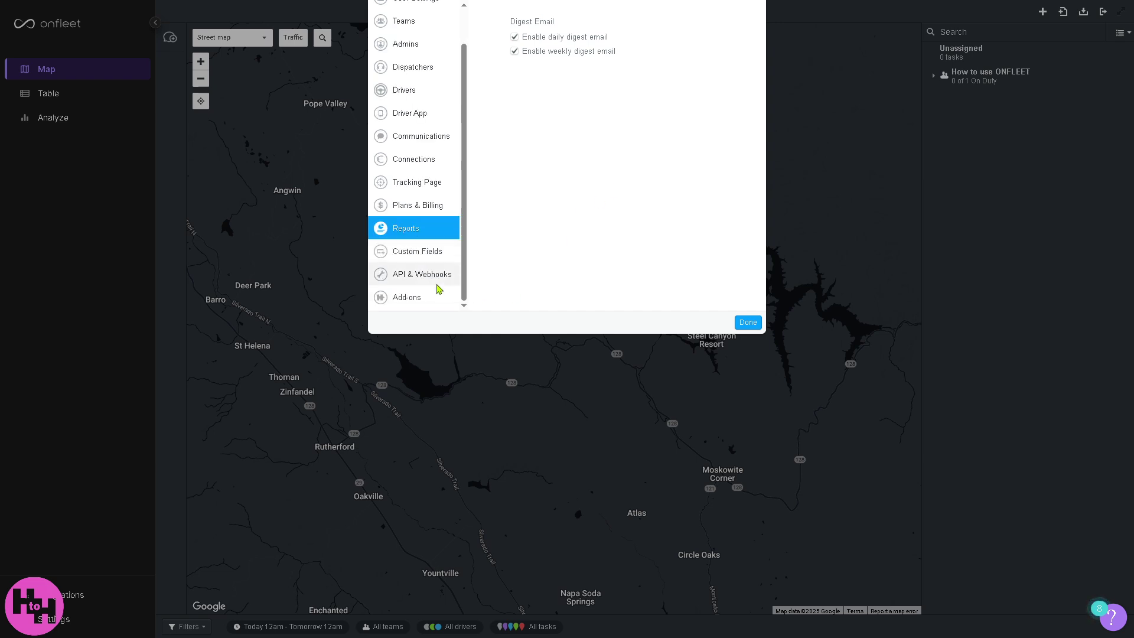
click(423, 253)
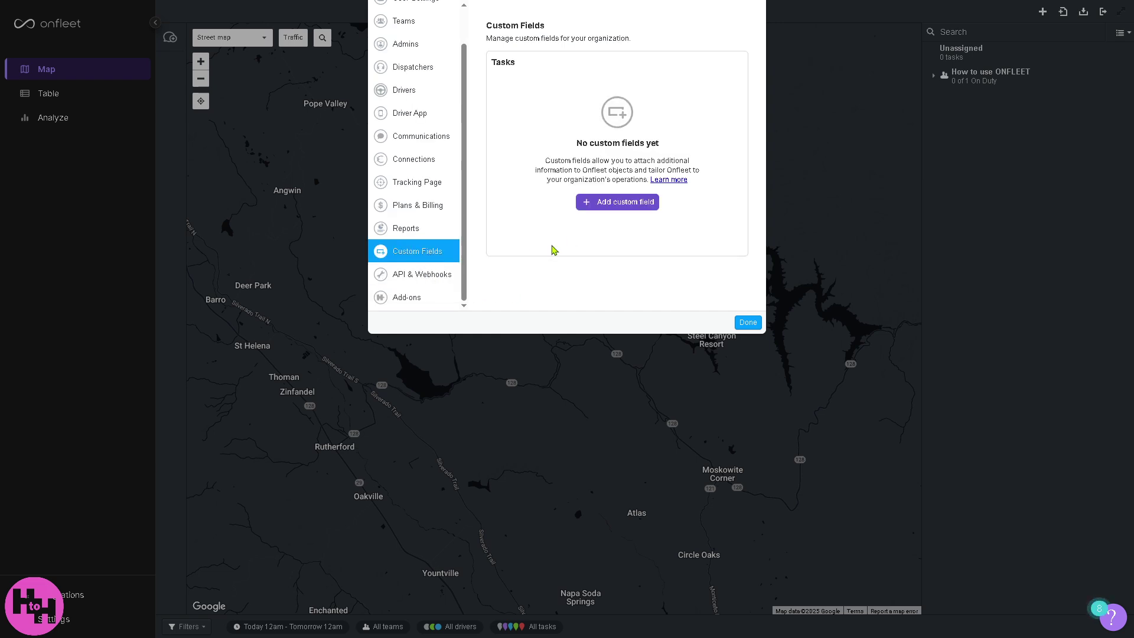